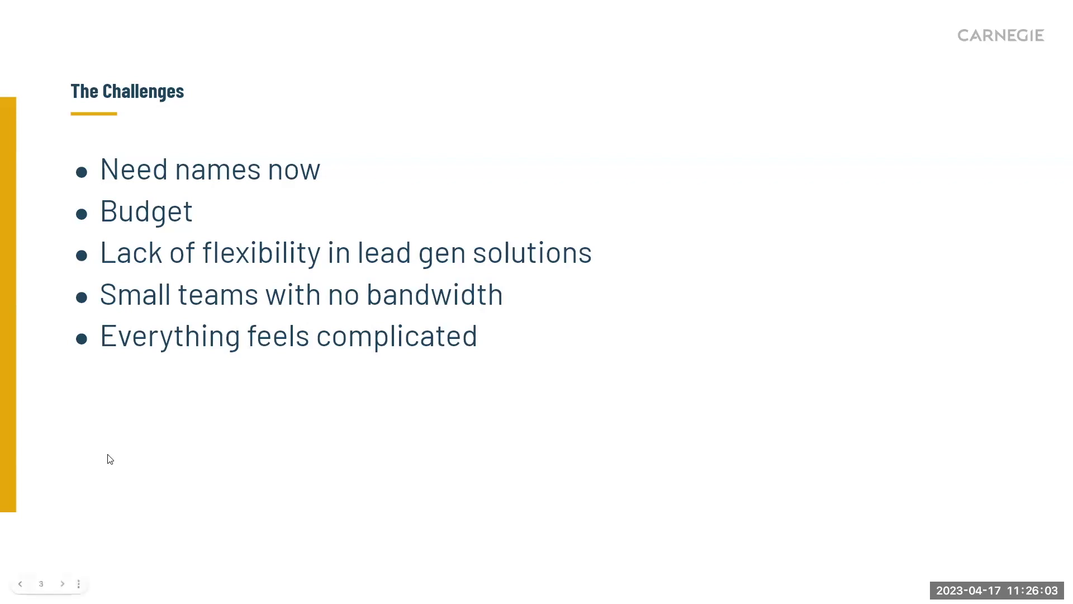
Advance the slideshow to slide 4, the Rising Senior Components title slide.
key("Right")
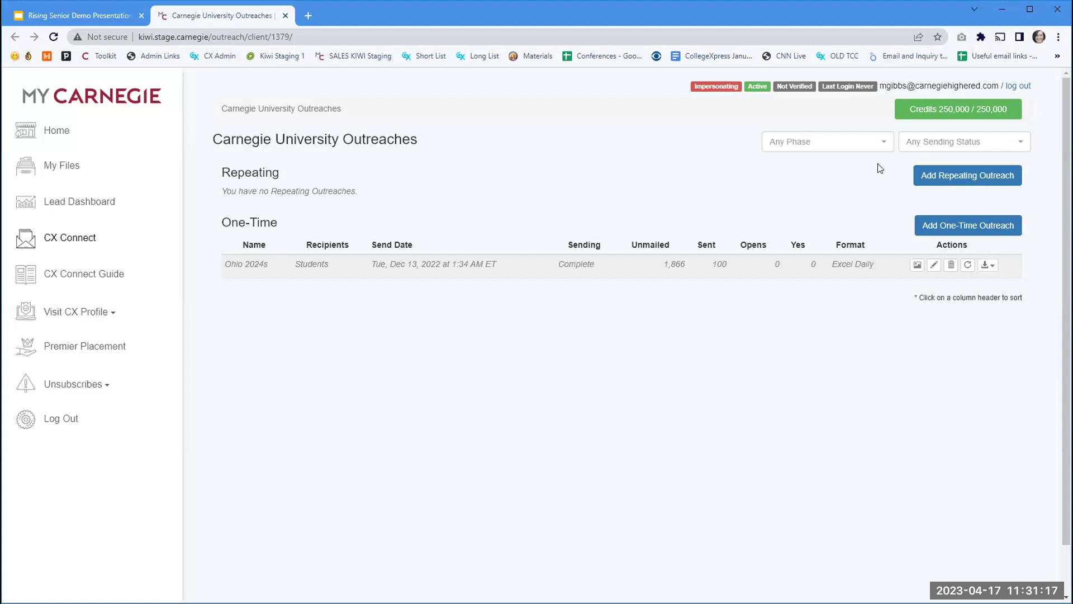
Start a new one-time outreach from the Outreaches page.
left_click(918, 179)
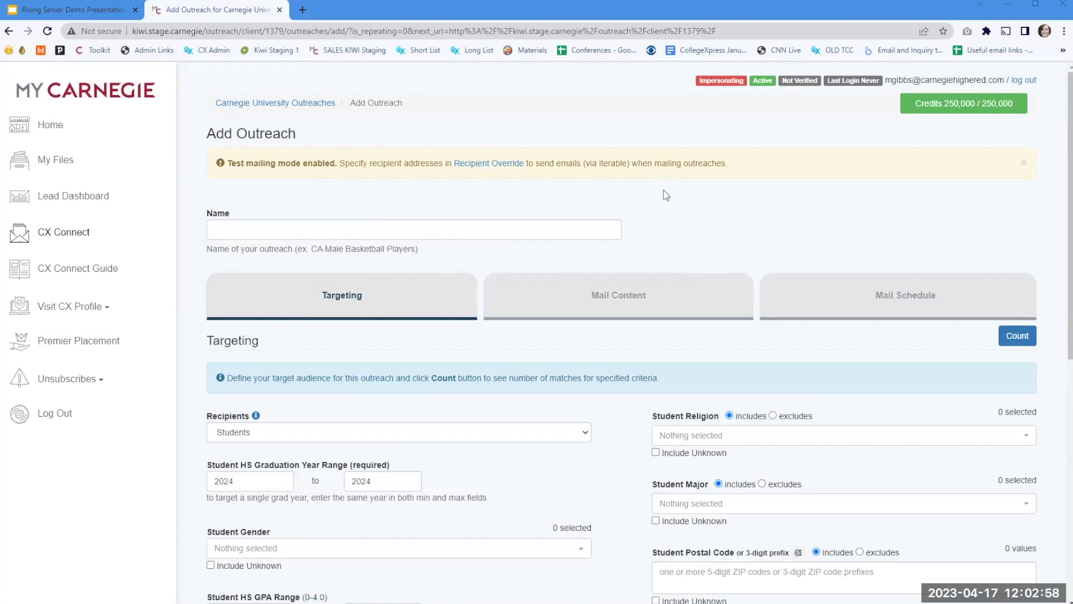
scroll(185, 220, "down", 1)
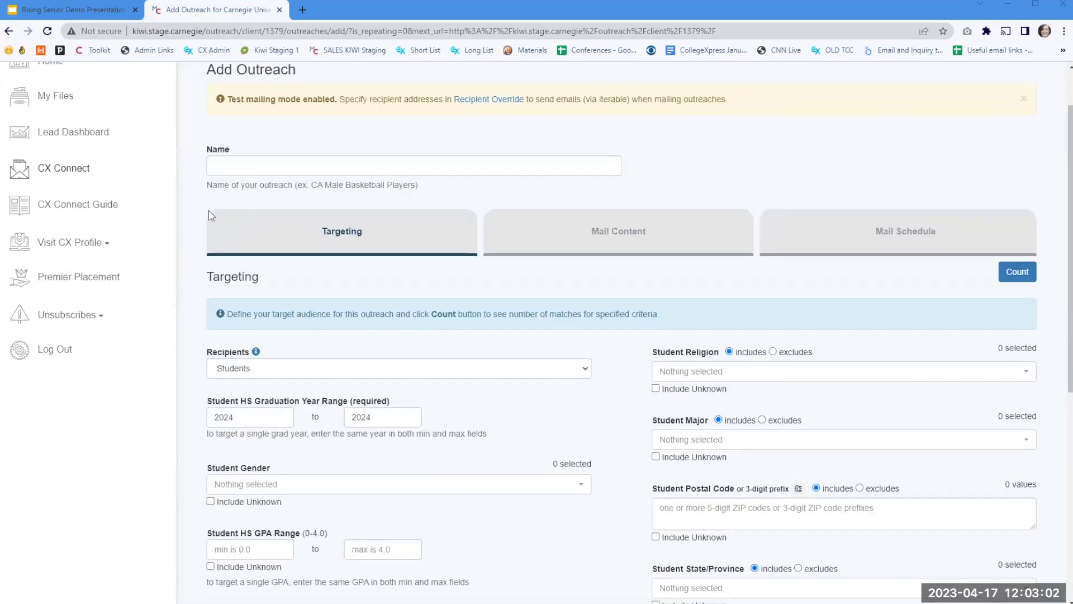
scroll(210, 210, "down", 1)
scroll(209, 212, "down", 3)
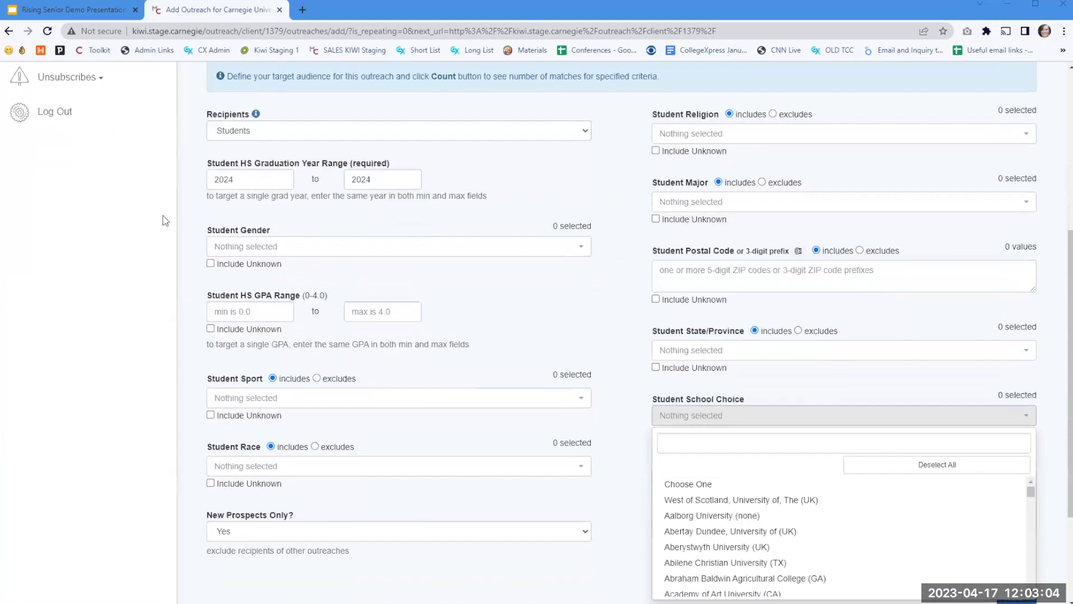
left_click(622, 317)
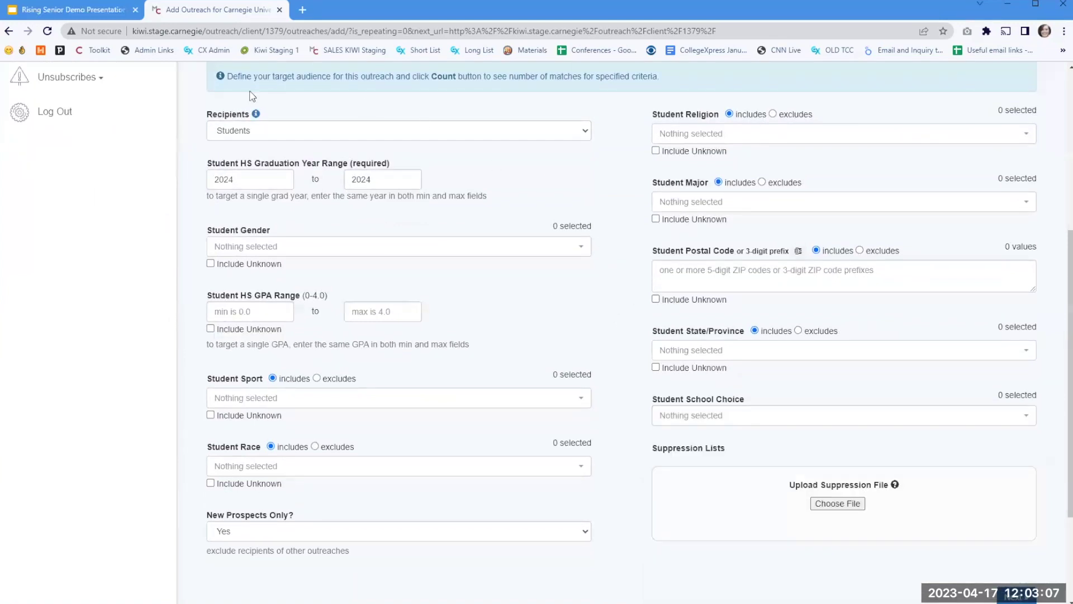
double_click(247, 178)
left_click_drag(372, 179, 347, 182)
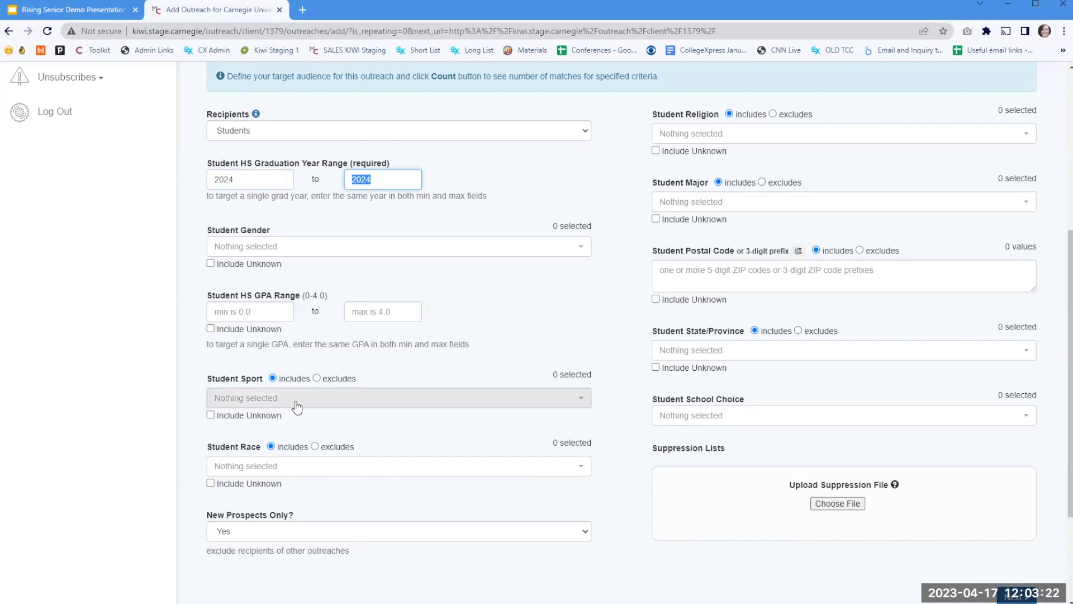
left_click(755, 137)
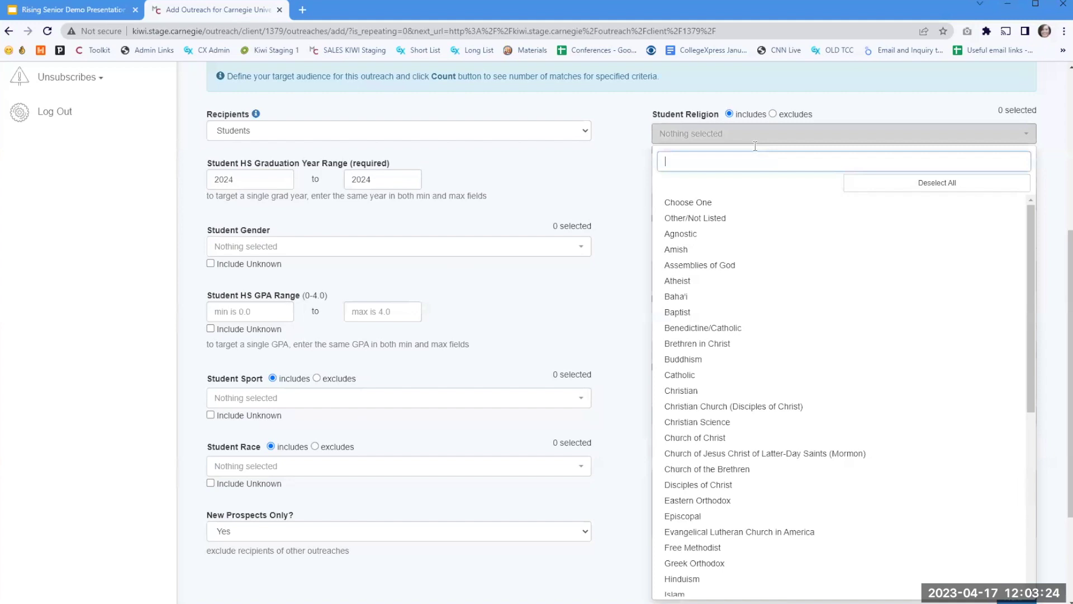
left_click(558, 290)
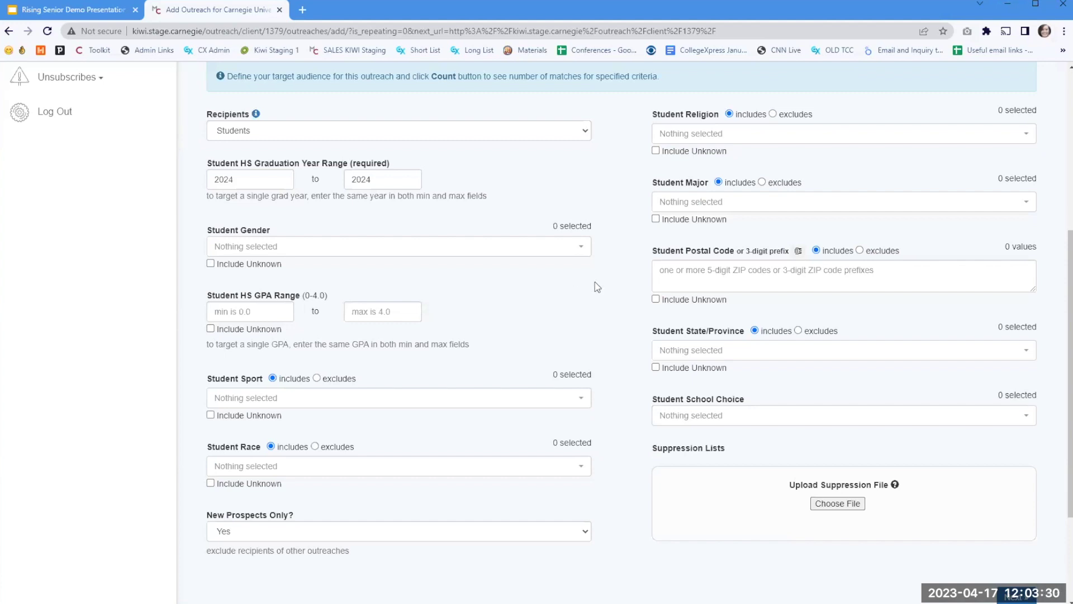
left_click(671, 141)
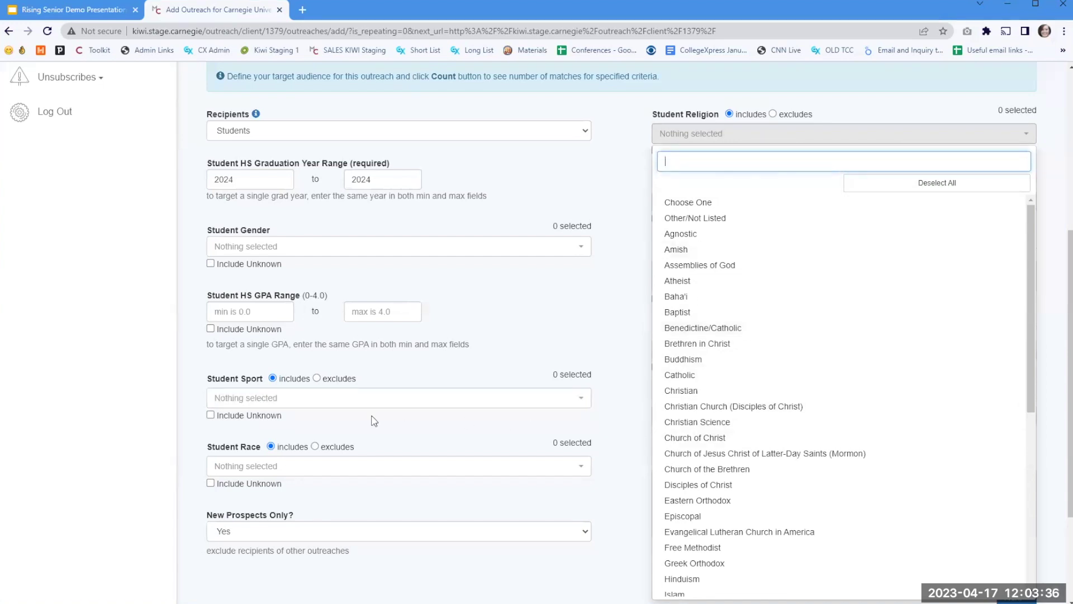
left_click(338, 400)
scroll(295, 521, "down", 3)
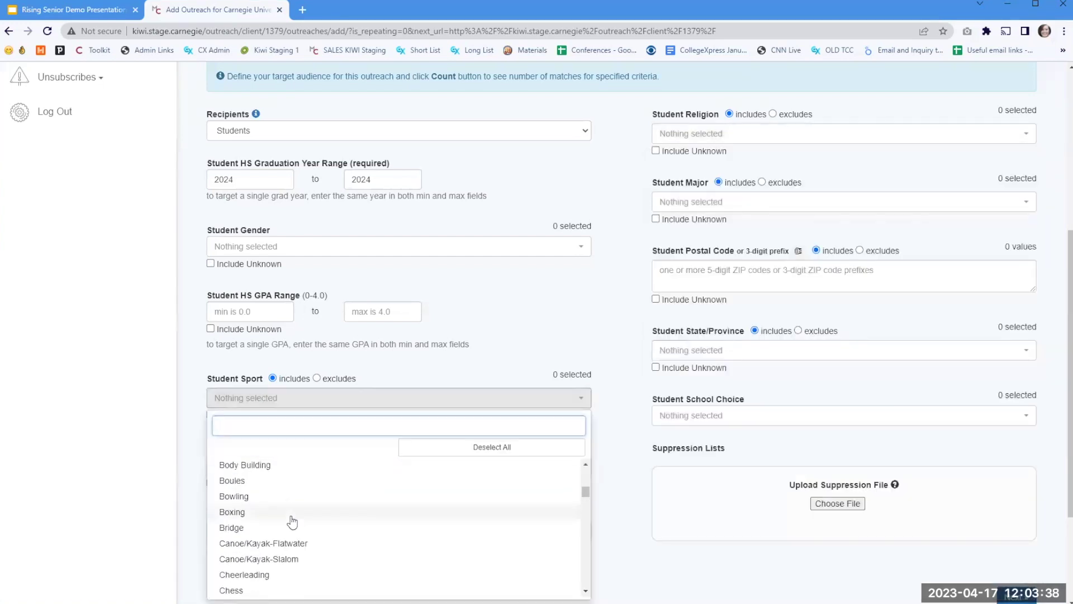
scroll(291, 521, "down", 2)
left_click(685, 208)
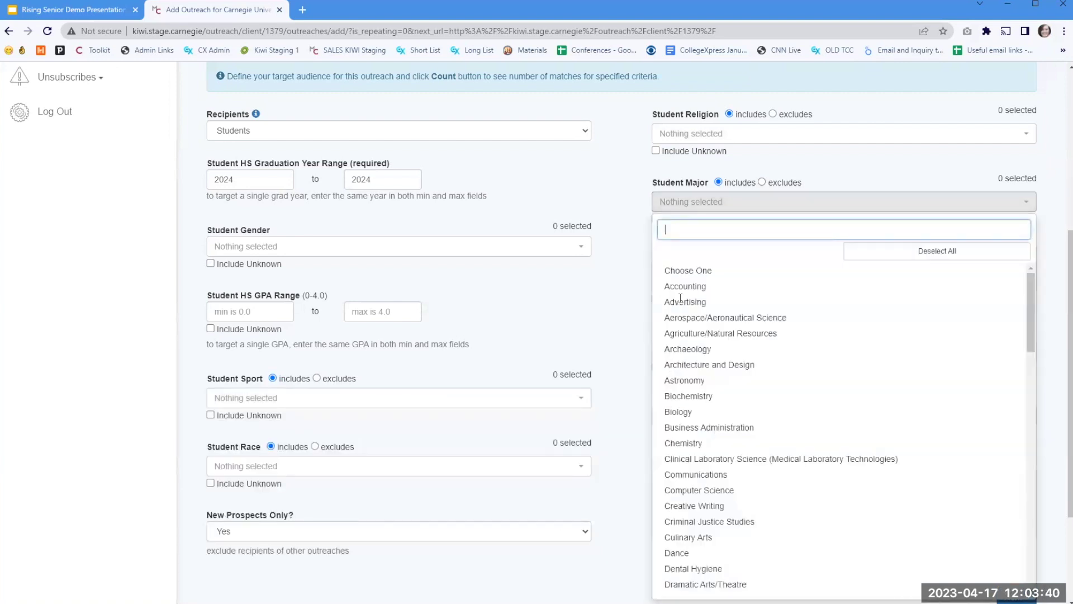
scroll(719, 419, "down", 5)
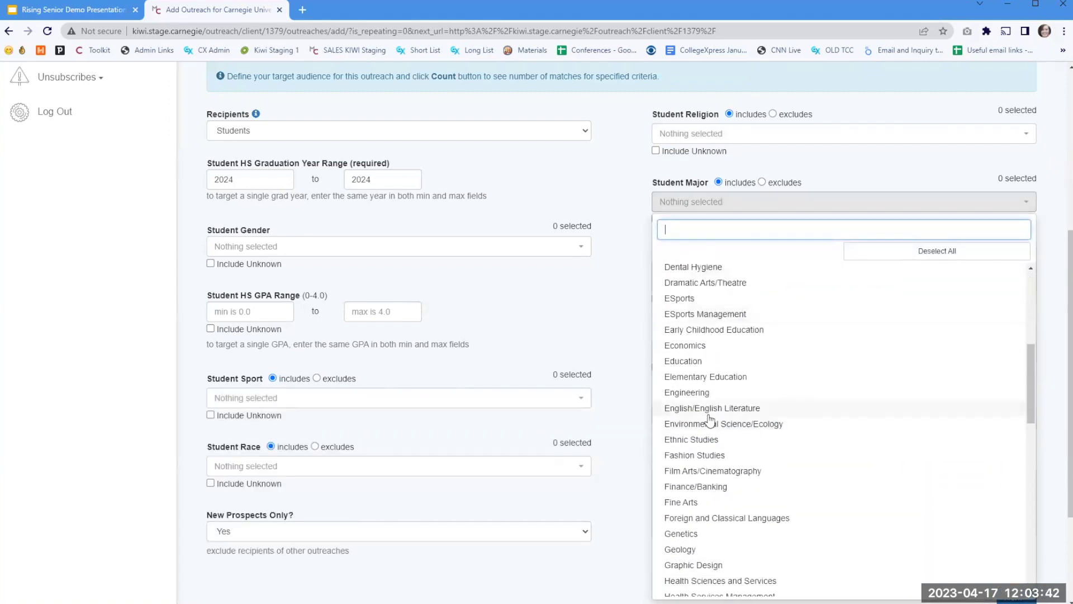
left_click(526, 307)
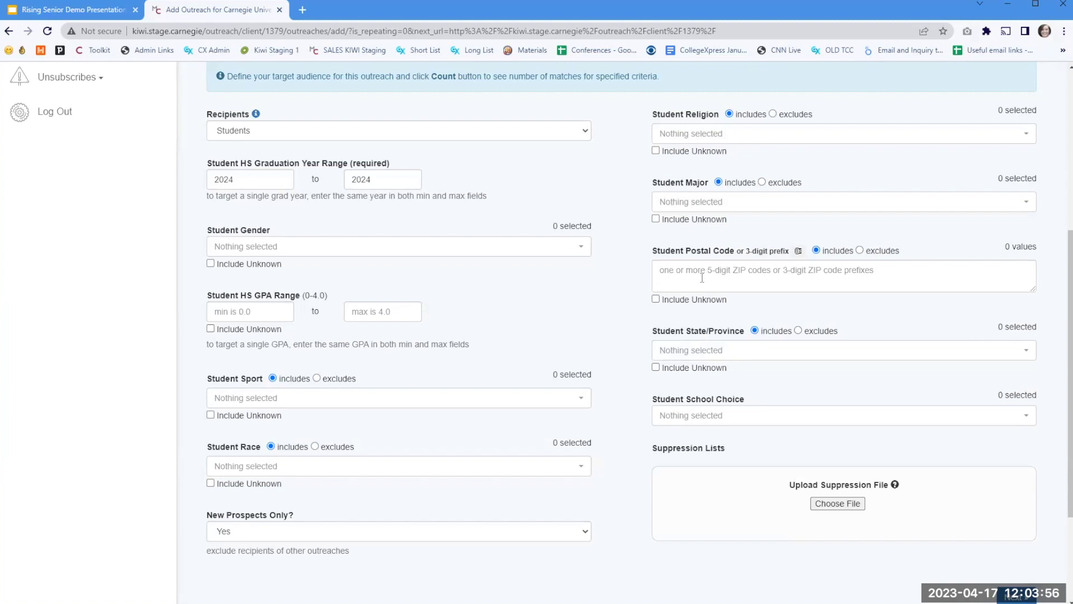
Add Adelphi University (NY), Adrian College (MI) and Agnes Scott College (GA) as student school choices.
scroll(618, 321, "down", 1)
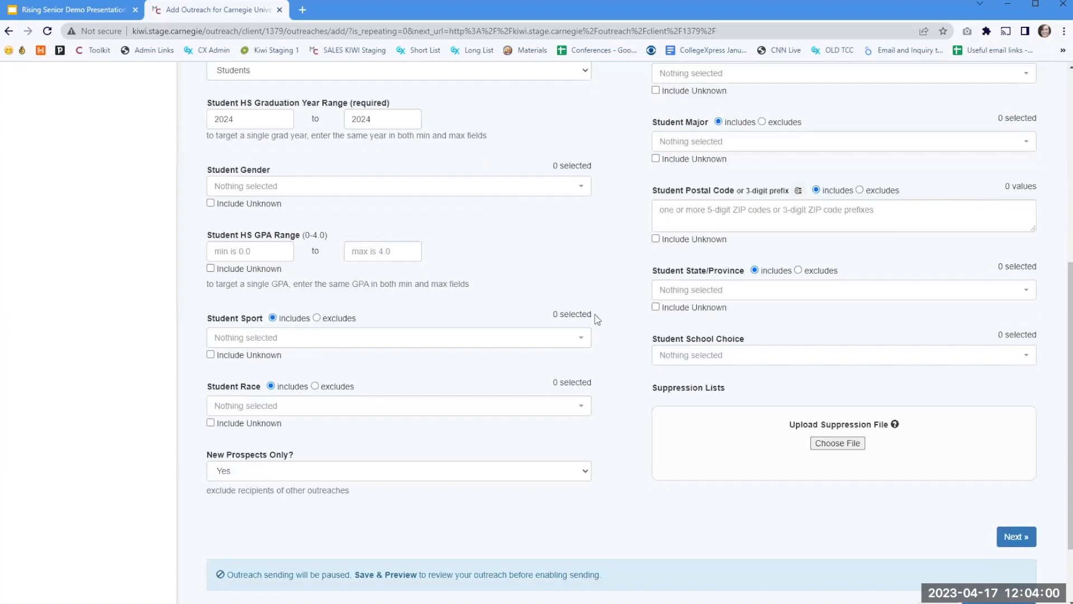
left_click(689, 356)
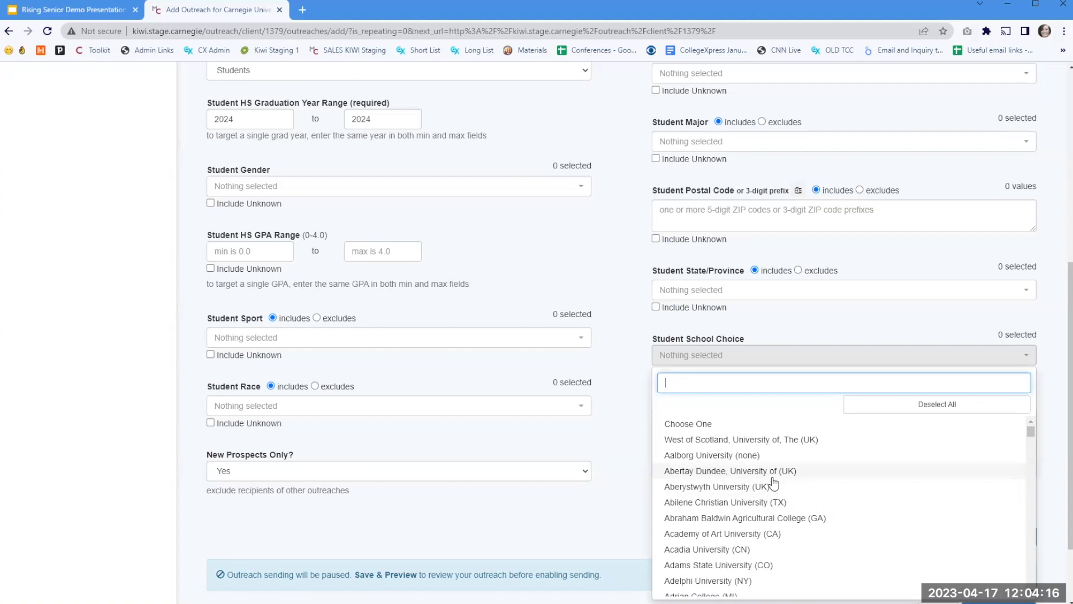
scroll(713, 511, "down", 1)
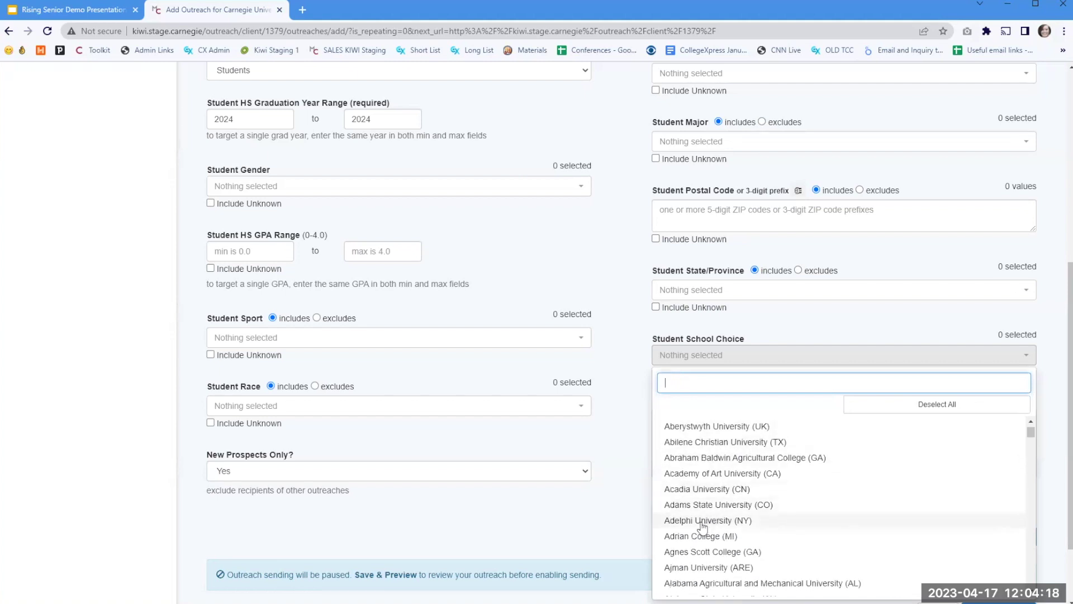
left_click(702, 521)
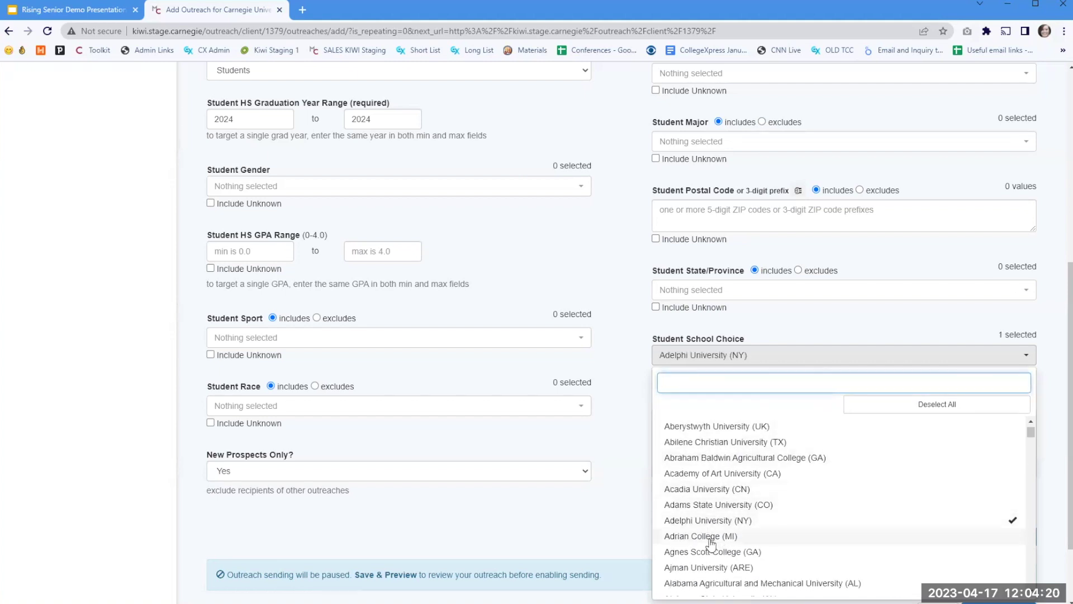
left_click(712, 538)
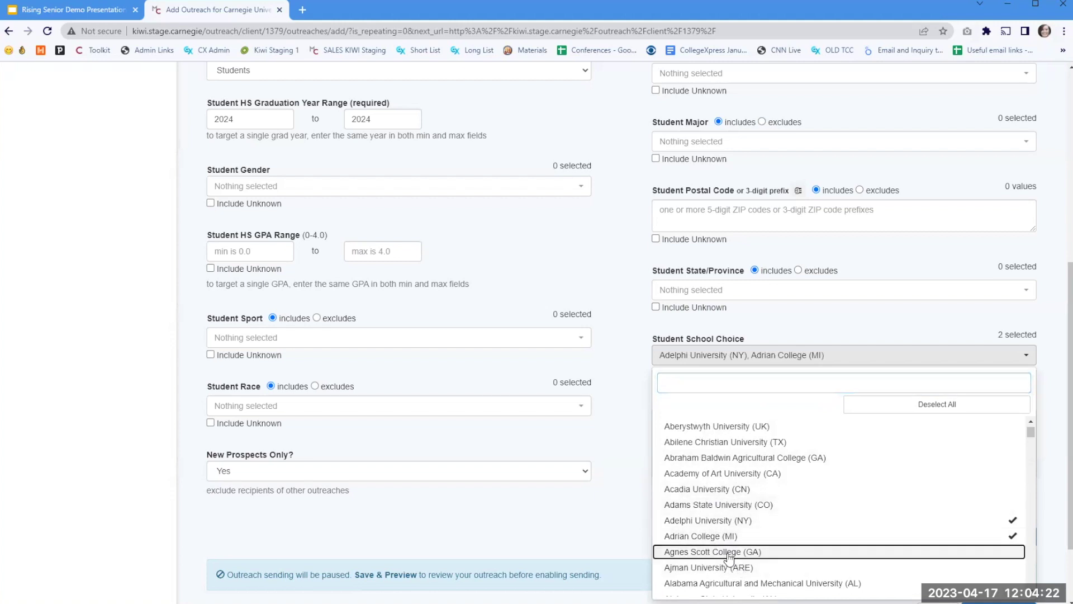
left_click(730, 554)
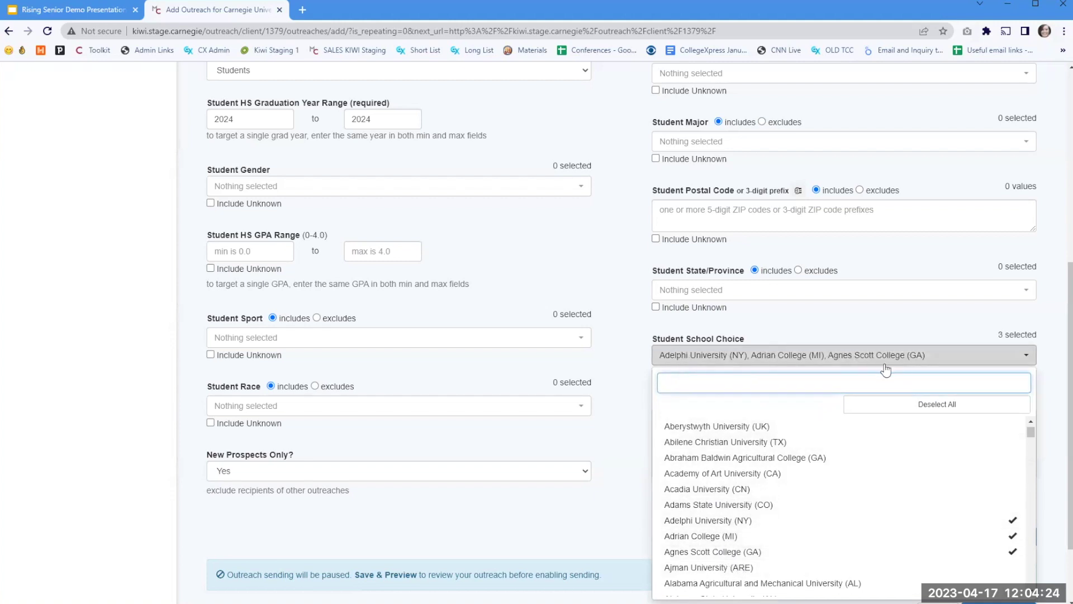
left_click(626, 360)
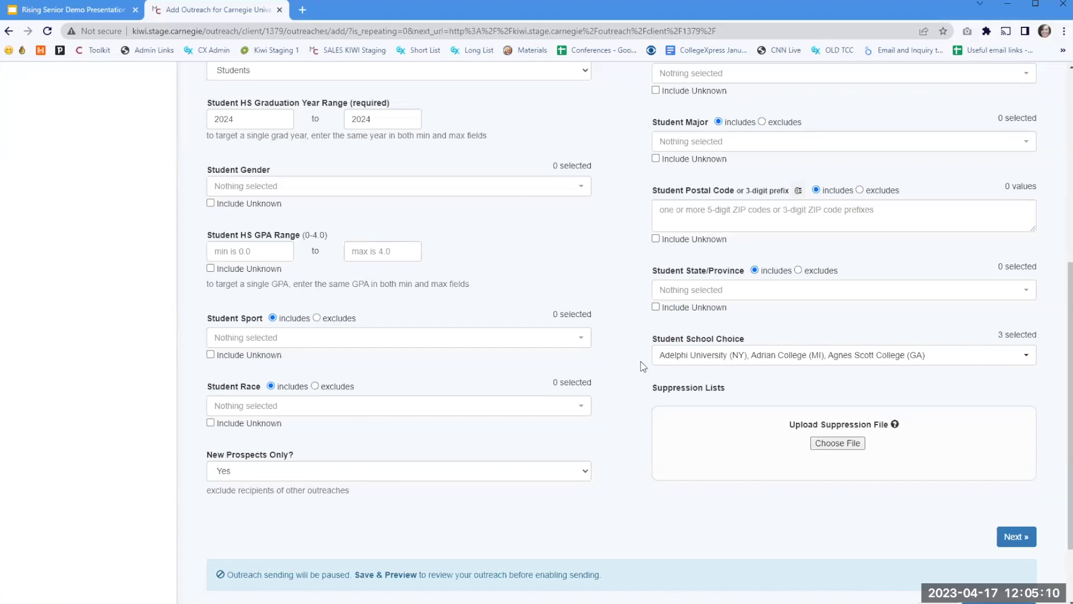
Deselect all three schools in Student School Choice, leaving none selected.
left_click(871, 356)
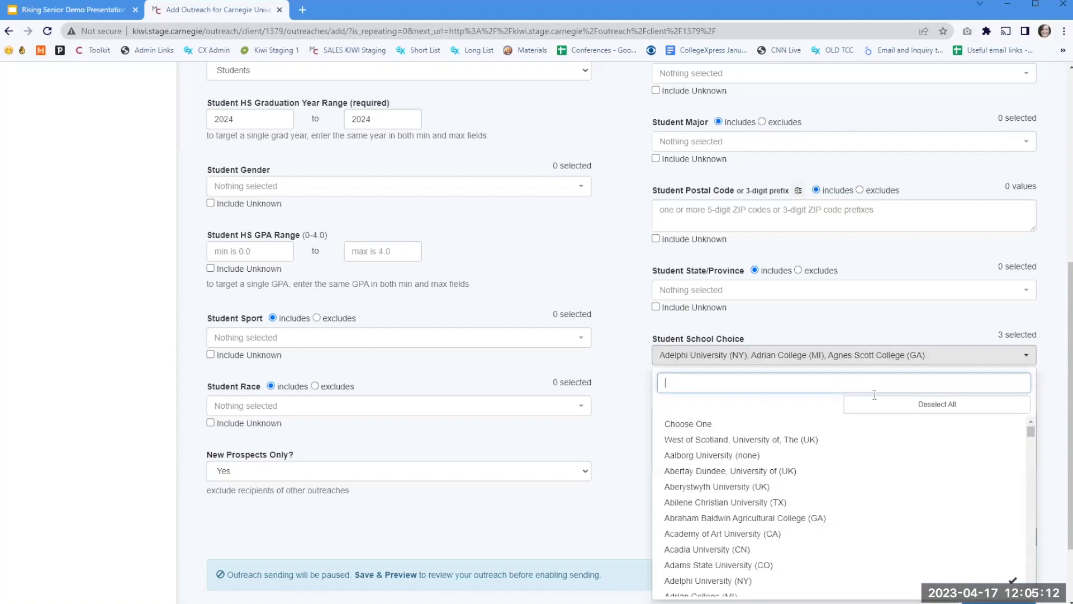
left_click(893, 405)
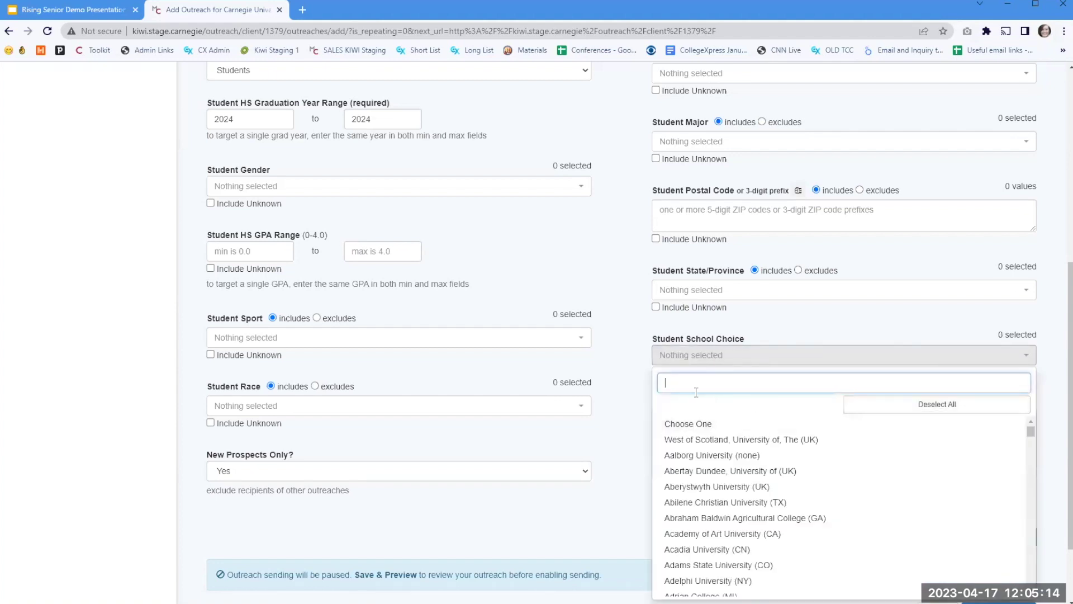
left_click(633, 400)
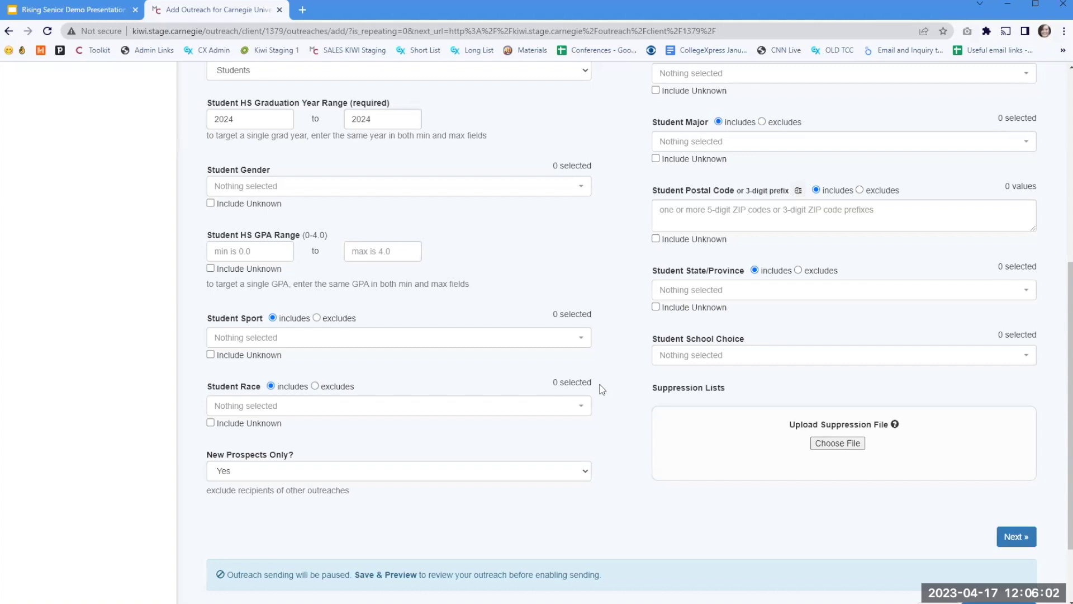
scroll(602, 389, "up", 3)
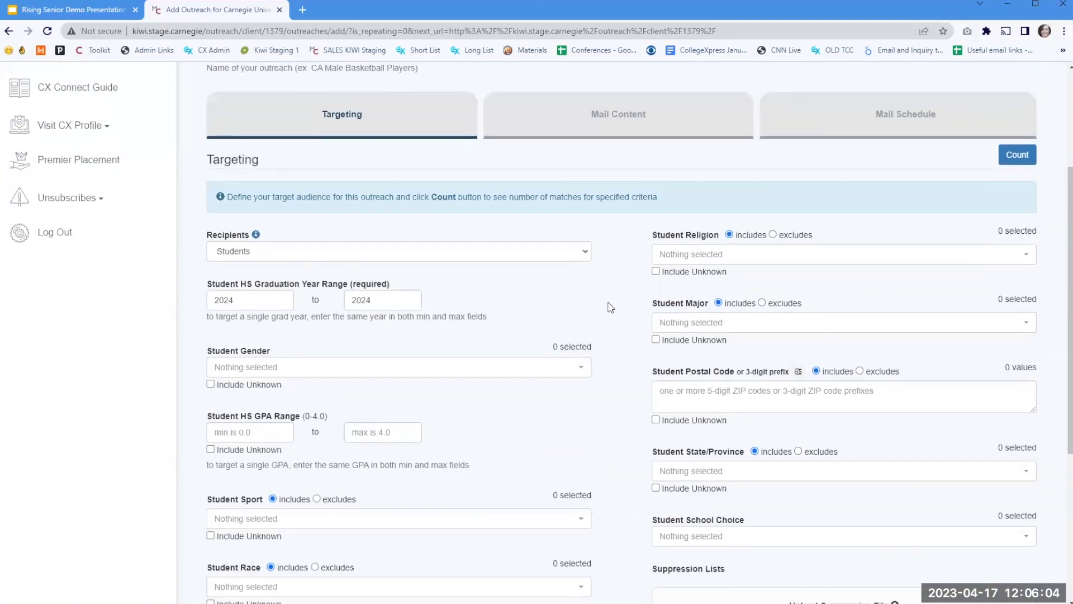
Name the outreach '2024 PA Accounting Majors' and choose Accounting as the student major.
scroll(610, 308, "up", 1)
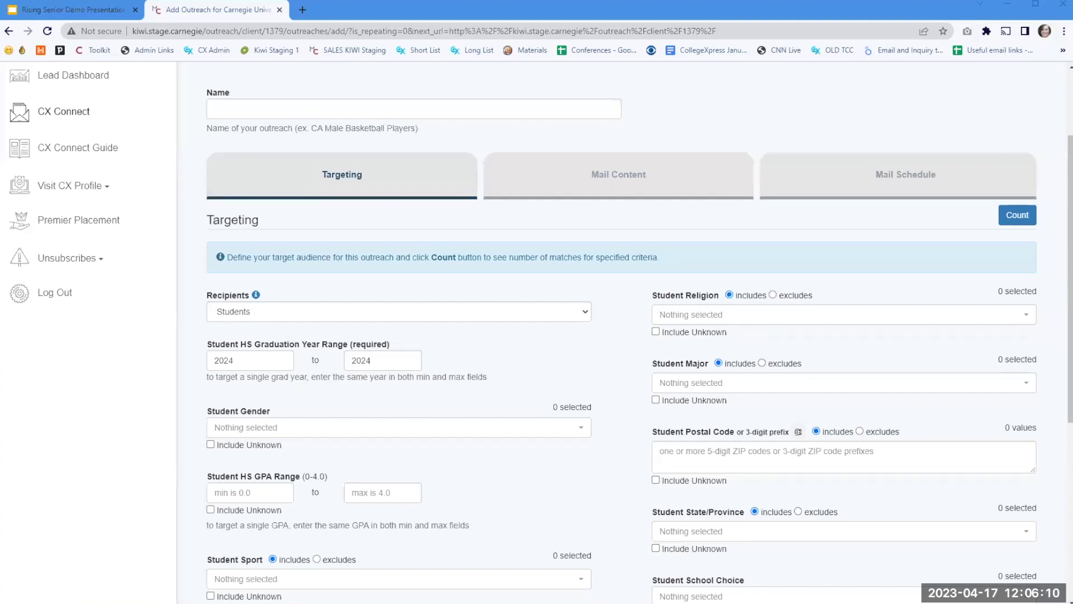
left_click(288, 106)
type("2024 PA Accounting Majors")
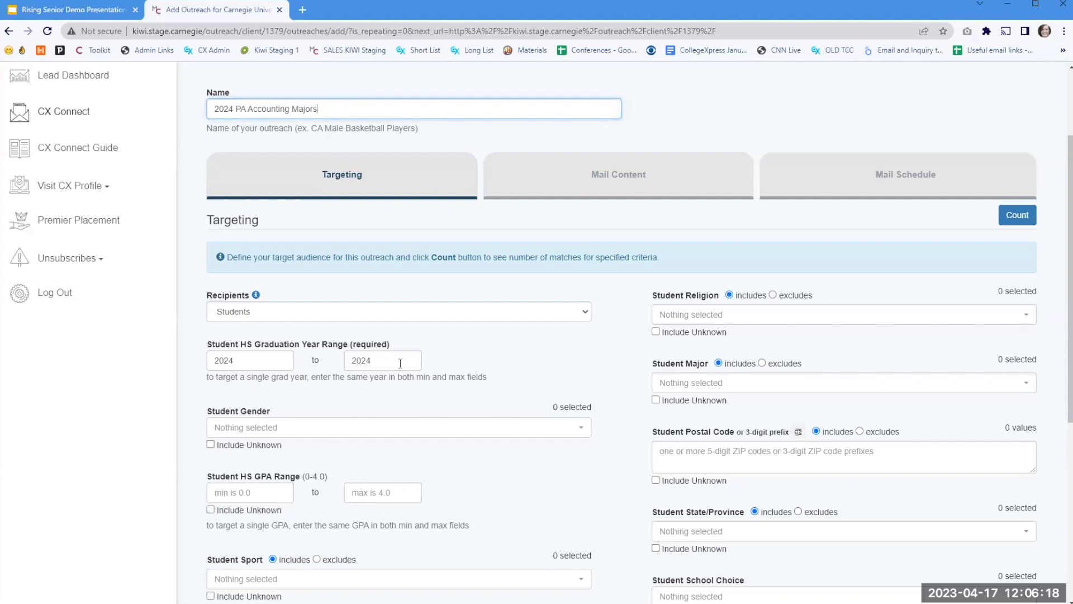
left_click(681, 383)
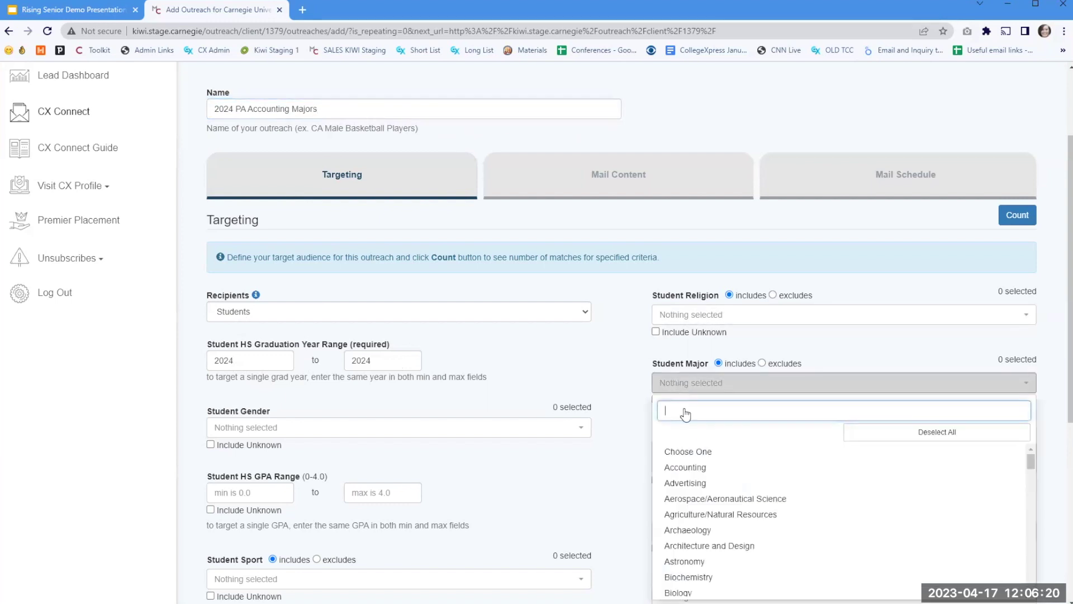
left_click(685, 467)
left_click(609, 462)
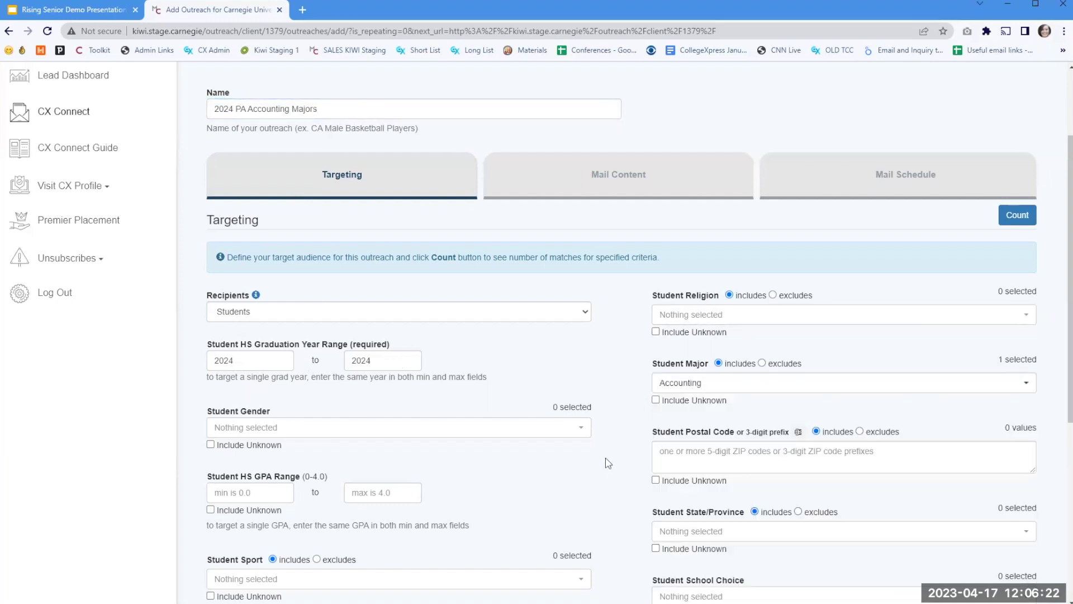
Set Student State/Province to Pennsylvania by searching 'penn'.
scroll(608, 463, "down", 3)
left_click(678, 351)
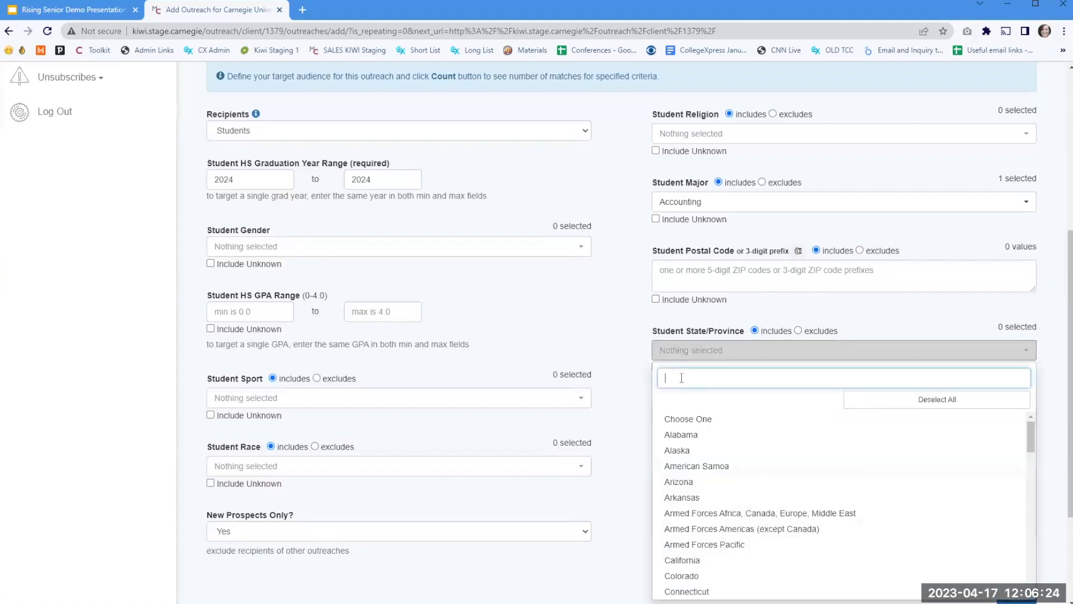
type("penn")
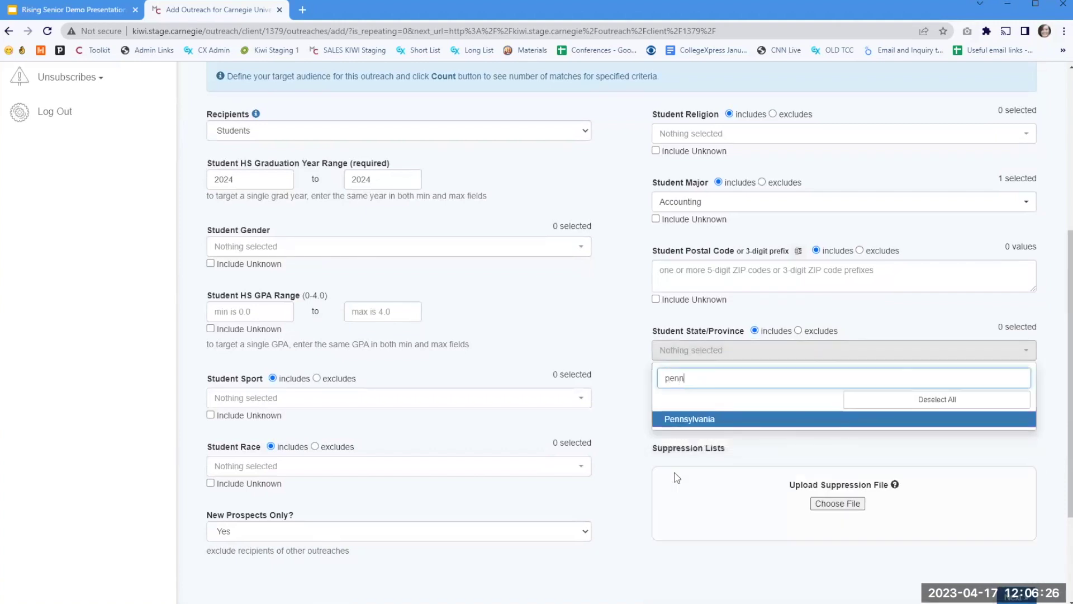
left_click(725, 428)
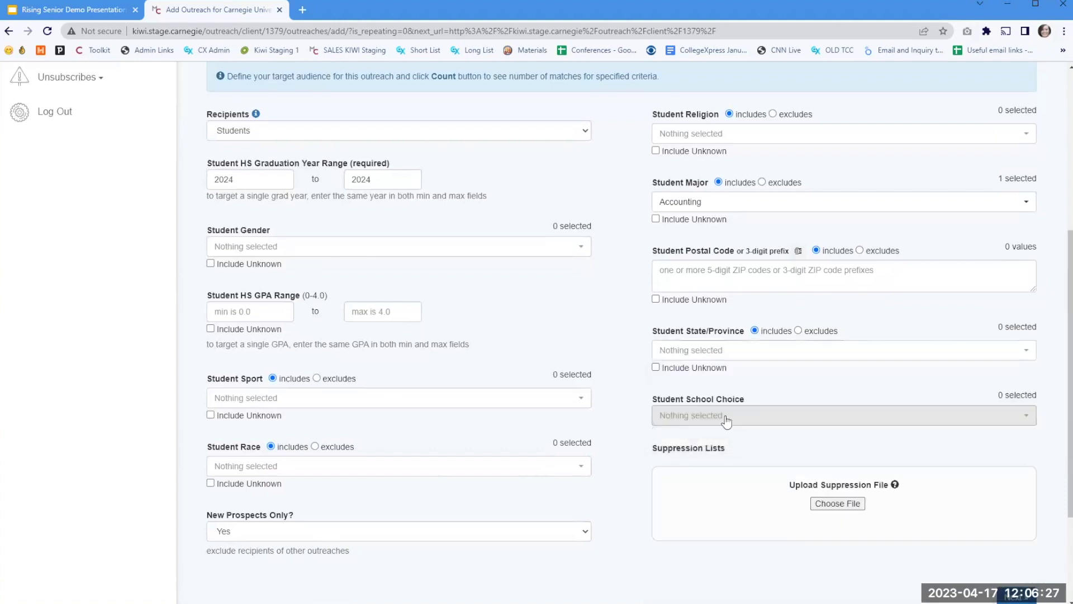
left_click(796, 356)
type("penn")
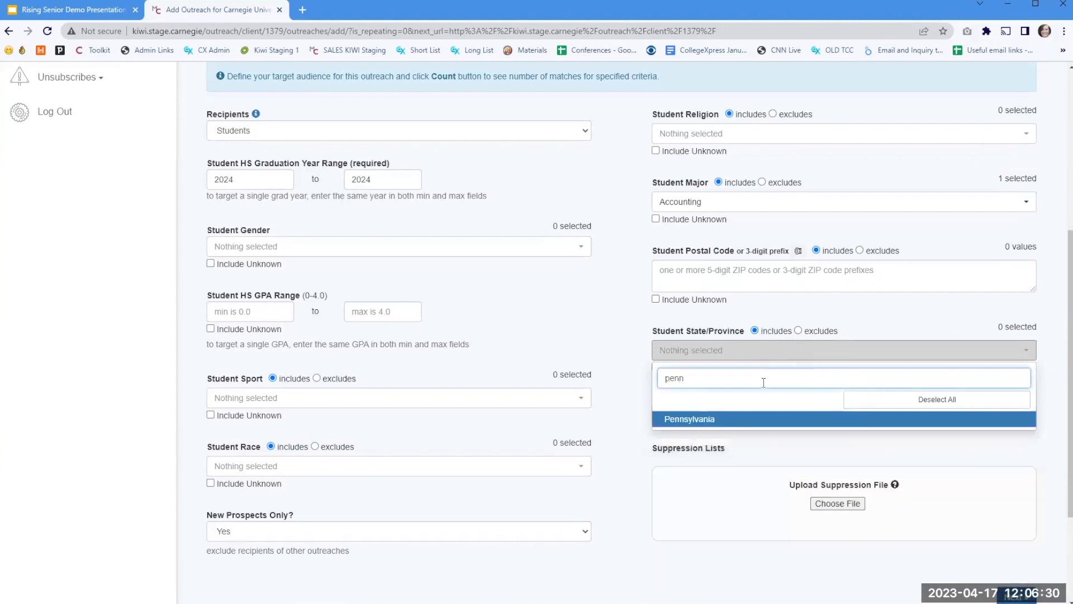
left_click(757, 421)
left_click(728, 280)
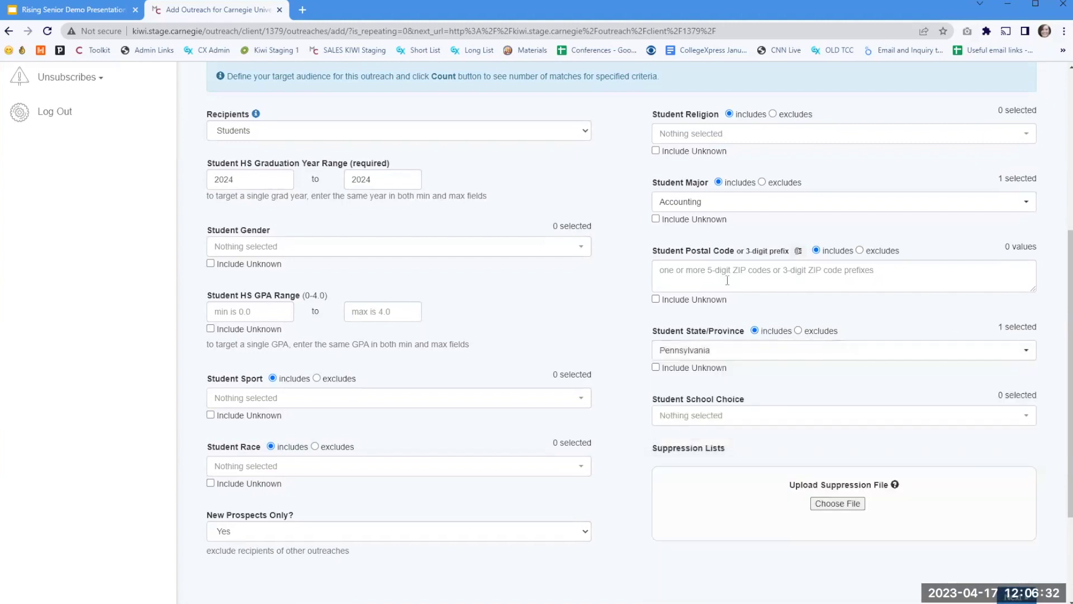
scroll(727, 280, "up", 2)
Count the students matching the targeting criteria and highlight the resulting 32.
left_click(1018, 155)
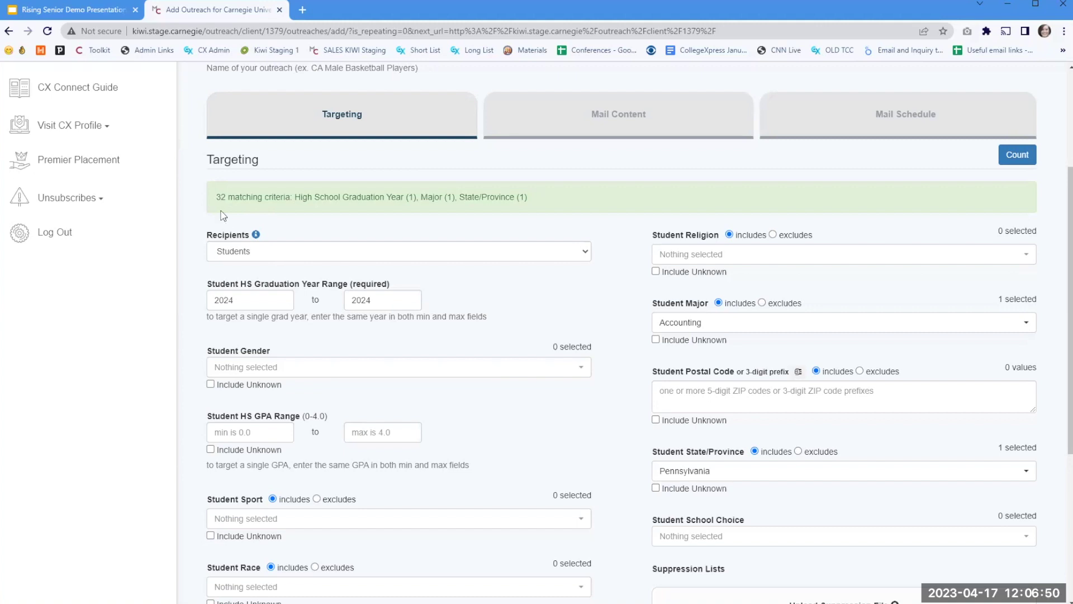
left_click_drag(216, 198, 227, 198)
scroll(434, 241, "up", 1)
left_click_drag(252, 108, 315, 108)
left_click(321, 280)
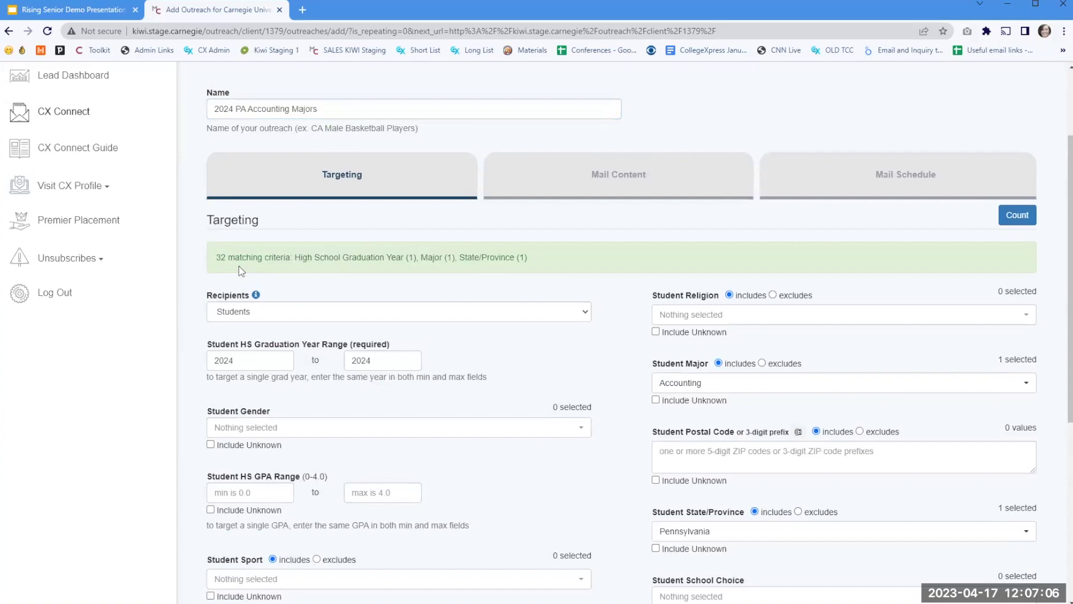
left_click_drag(217, 258, 229, 256)
left_click(399, 253)
left_click_drag(207, 219, 225, 258)
left_click(235, 261)
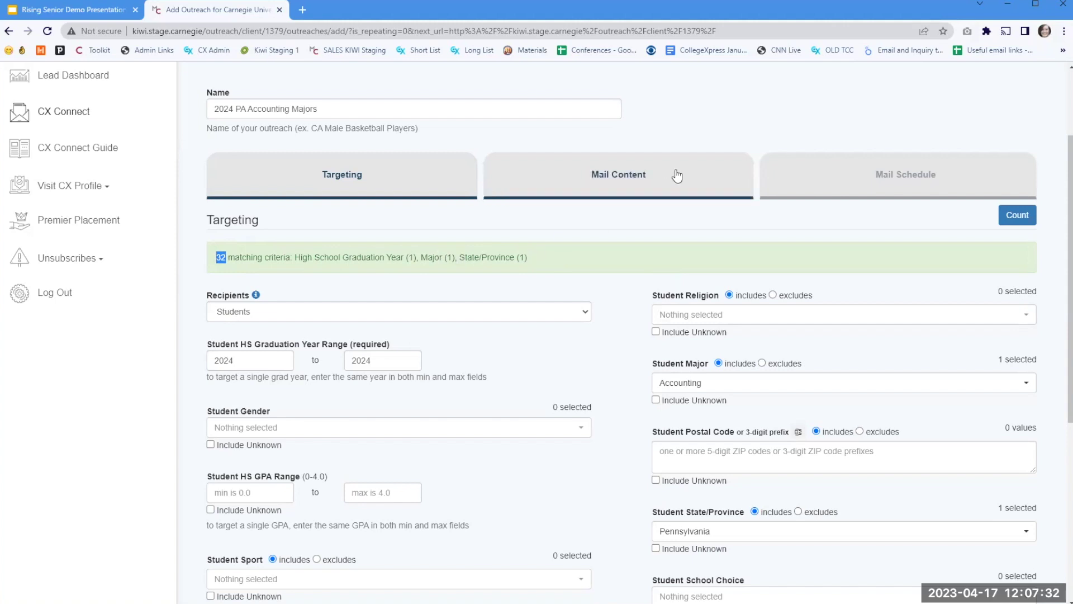
left_click(589, 190)
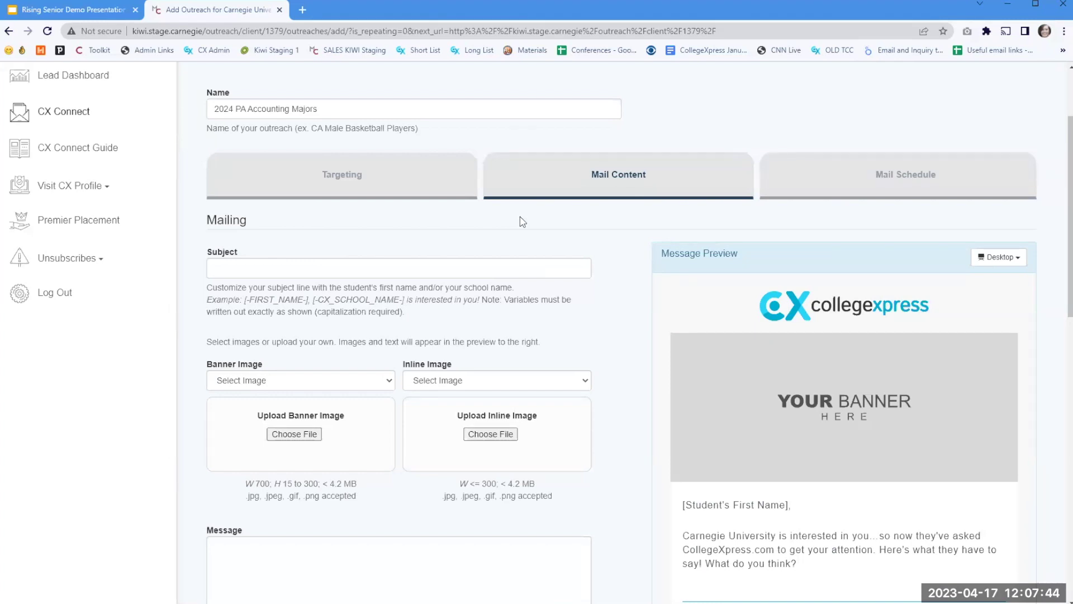
scroll(581, 332, "down", 2)
scroll(520, 424, "down", 5)
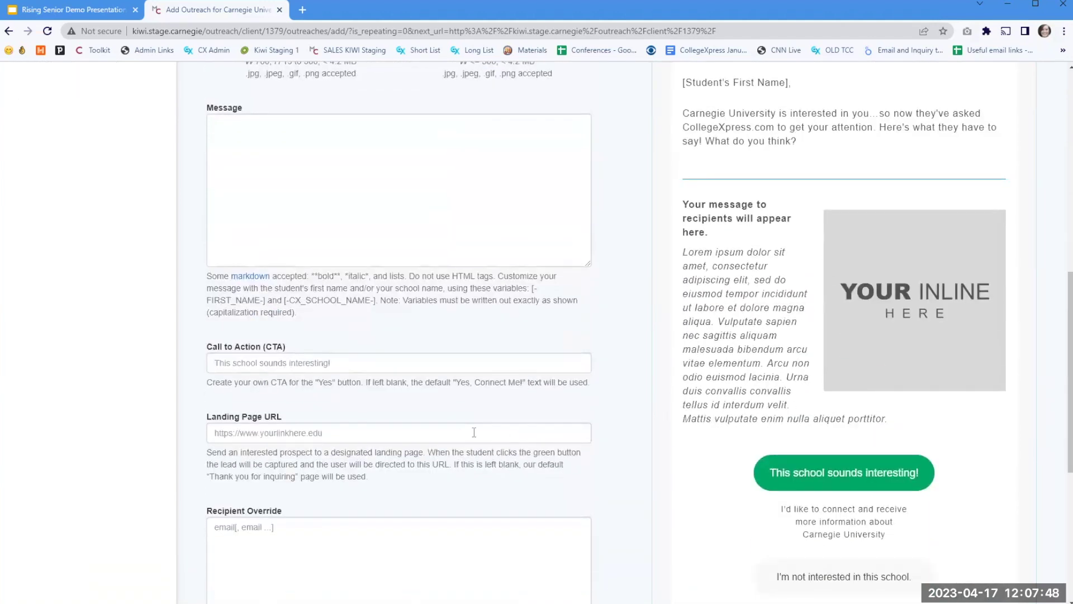
scroll(476, 433, "up", 2)
scroll(271, 367, "up", 3)
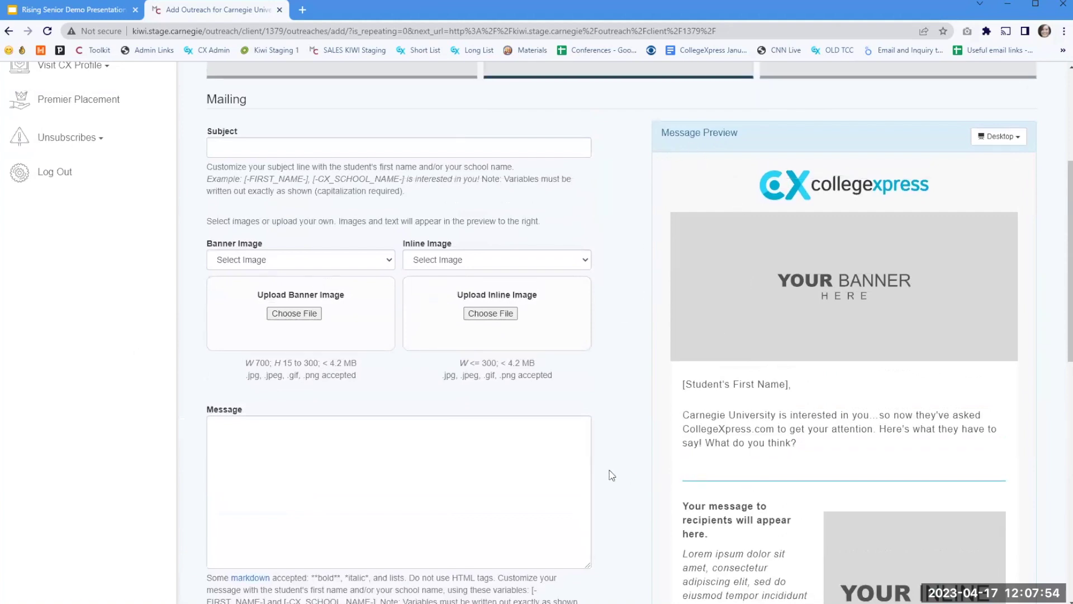
left_click(480, 473)
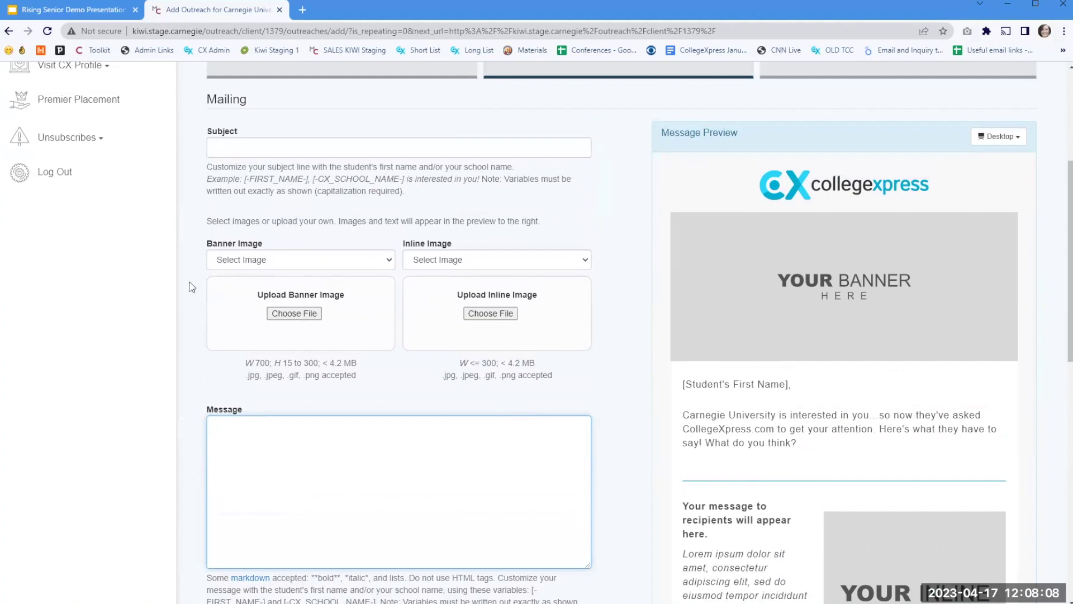
Enter the email subject 'Connect with Carnegie University today'.
left_click(233, 146)
type("Connect with")
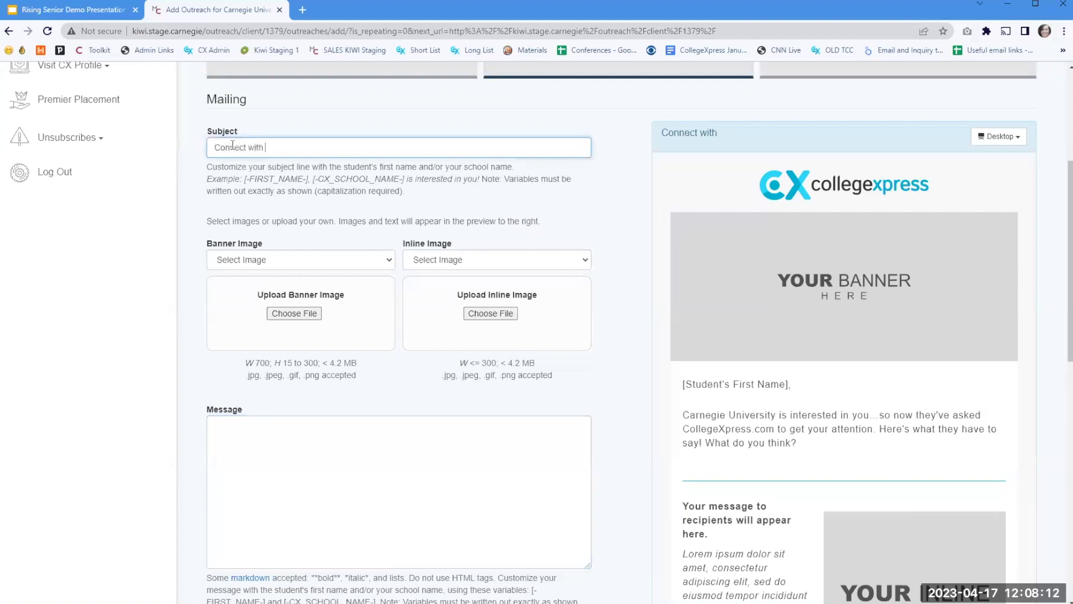
type("CA")
key("BackSpace")
type("an")
key("BackSpace")
type("rnegie University today!")
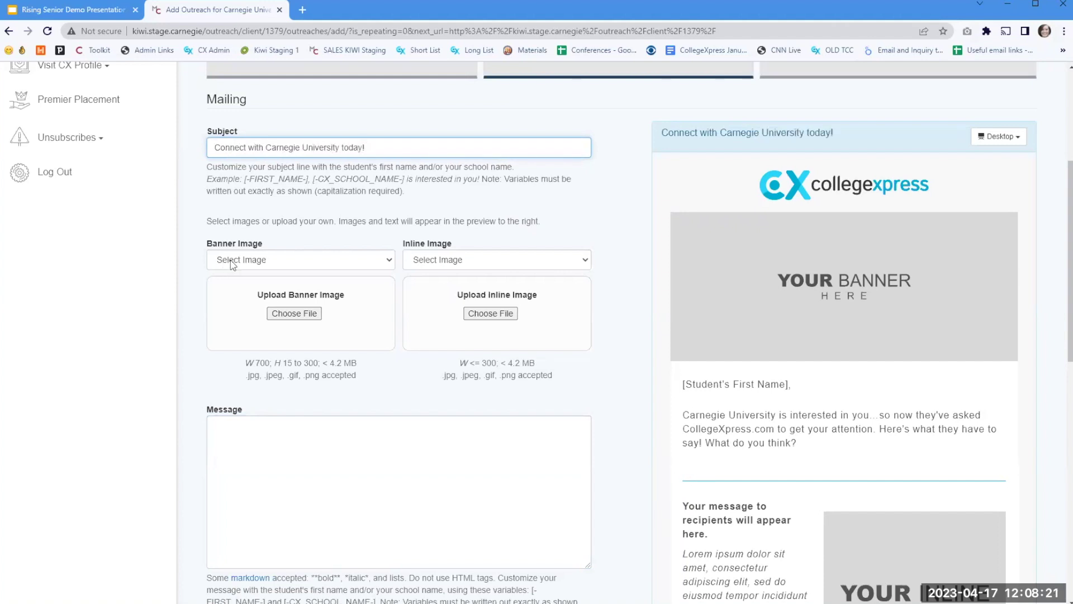
Choose cx-demo.png as the banner and cx-connect-logo.png as the inline image, then check the preview.
left_click(231, 260)
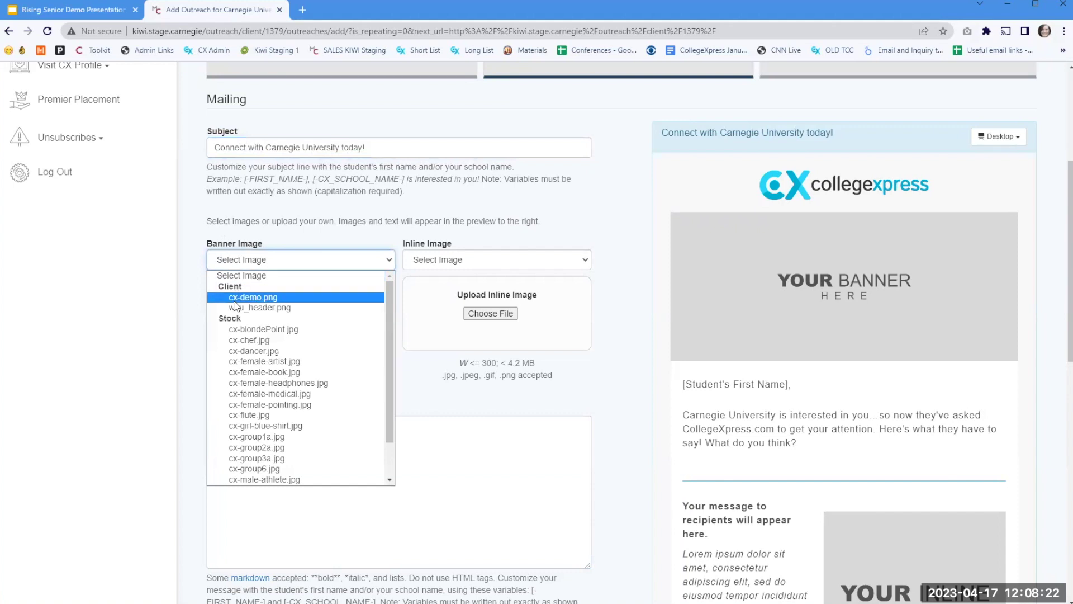
left_click(235, 300)
left_click(481, 264)
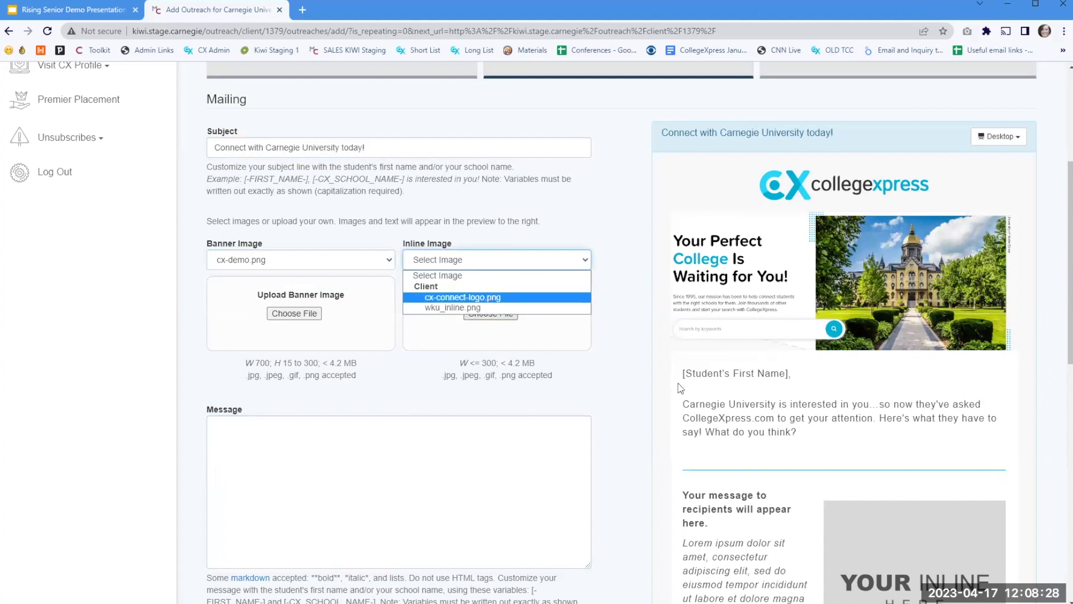
key("Return")
scroll(679, 384, "down", 1)
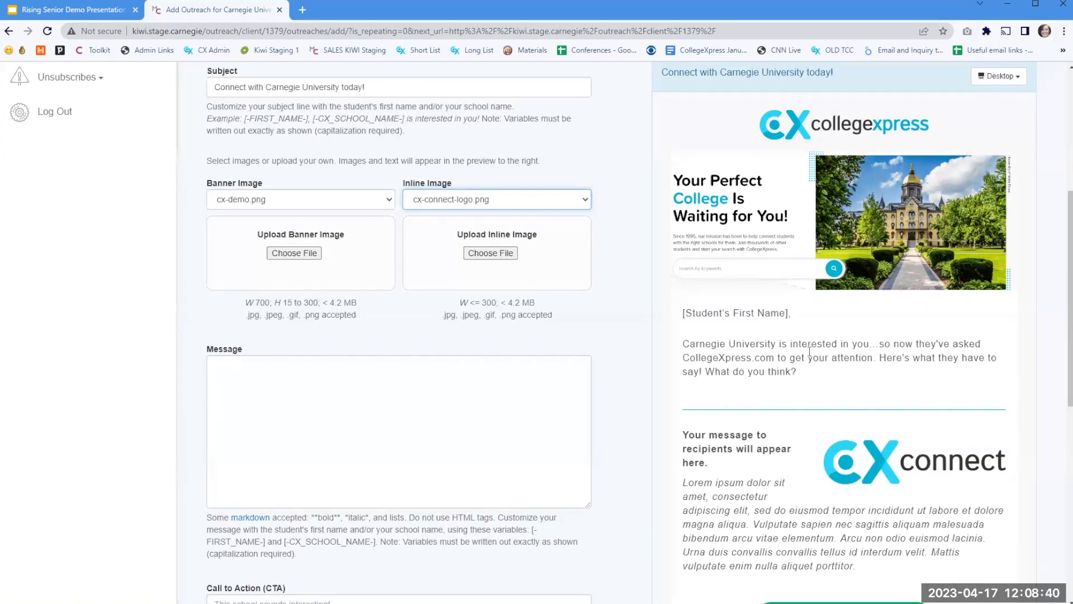
scroll(657, 405, "down", 1)
scroll(665, 405, "up", 2)
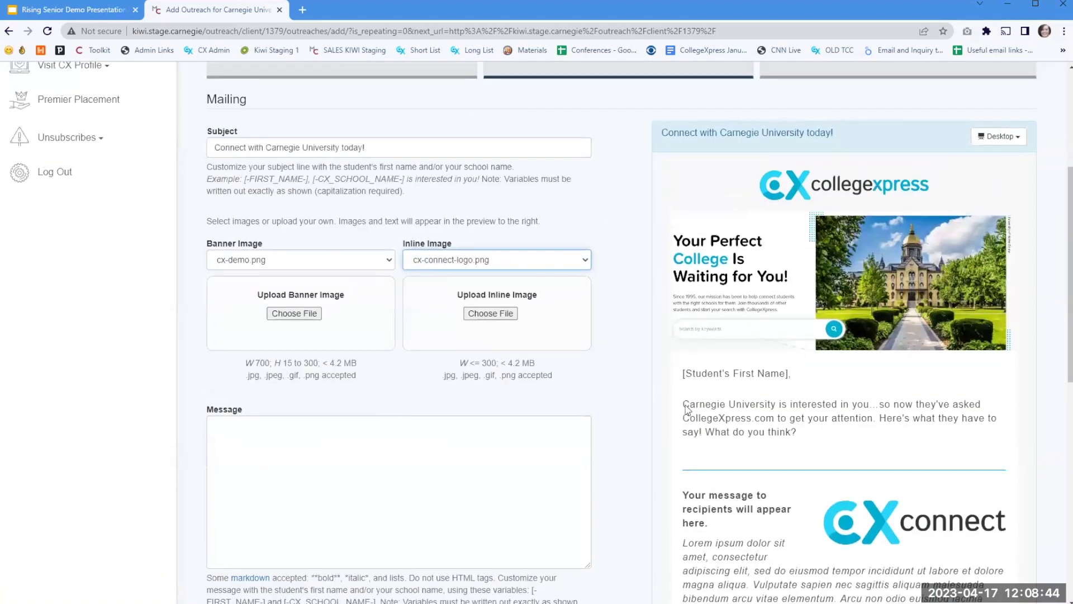
mouse_move(682, 370)
left_mouse_down()
mouse_move(788, 436)
mouse_move(672, 360)
left_mouse_up()
left_click(786, 438)
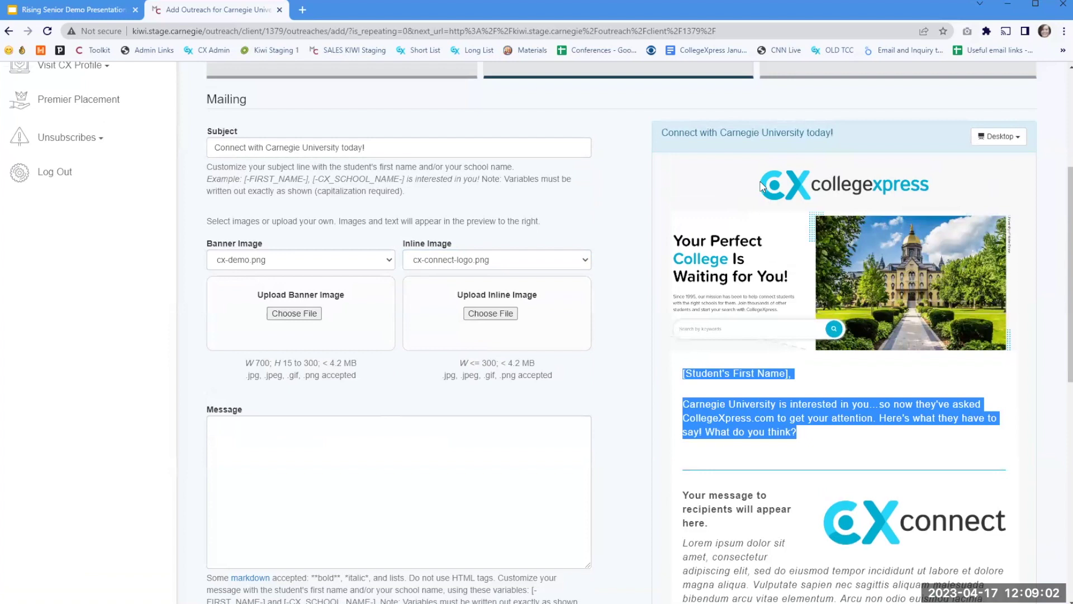
left_click(810, 435)
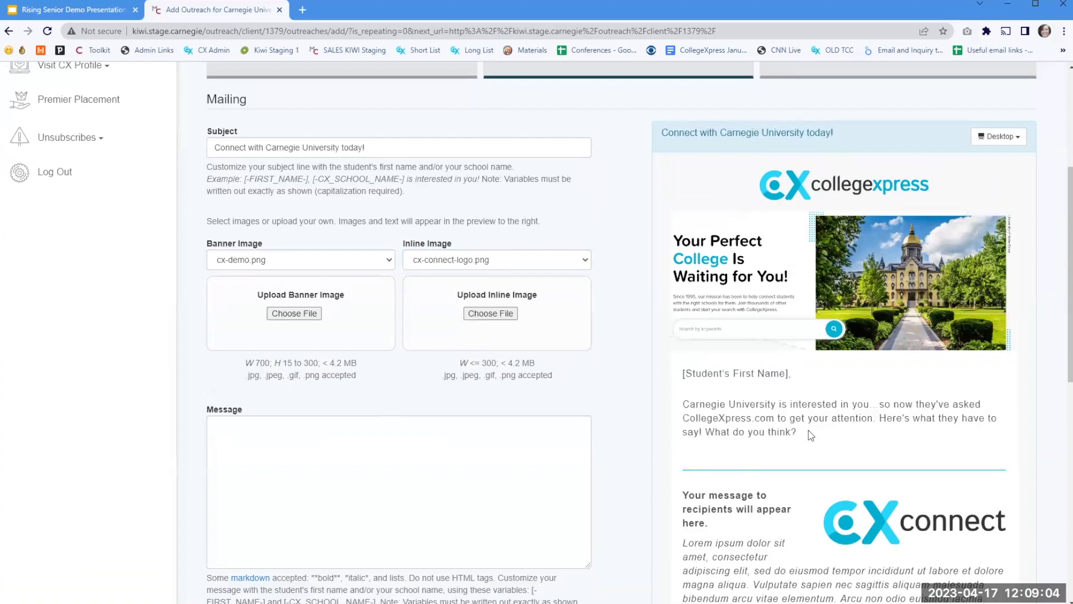
left_click_drag(810, 433, 674, 371)
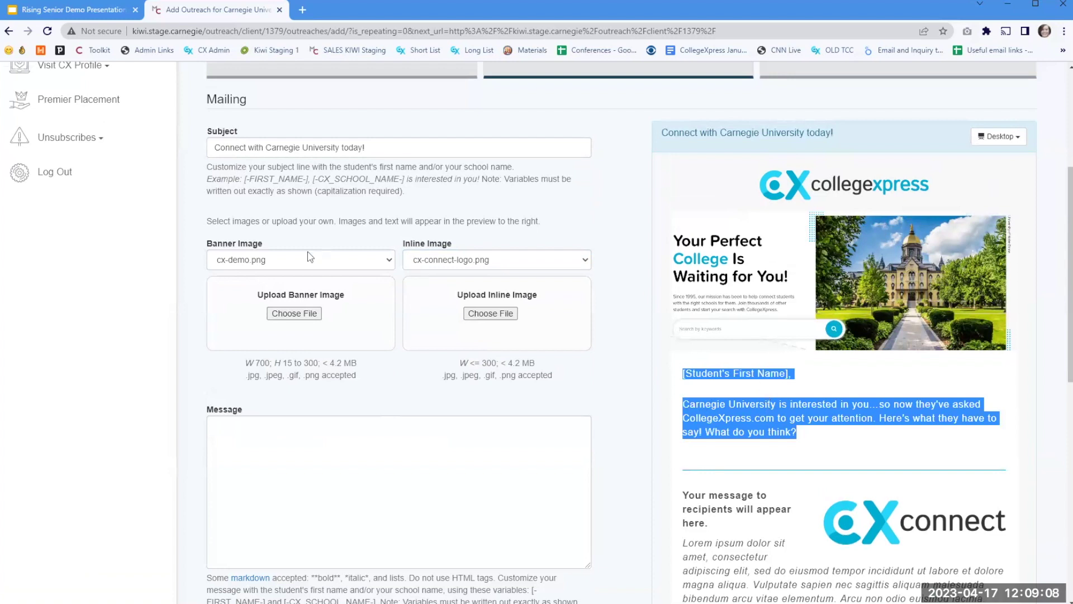
Try wku_header.png, cx-female-medical.jpg and cx-group6.jpg banners, then revert to cx-demo.png with cx-connect-logo.png inline.
left_click(292, 259)
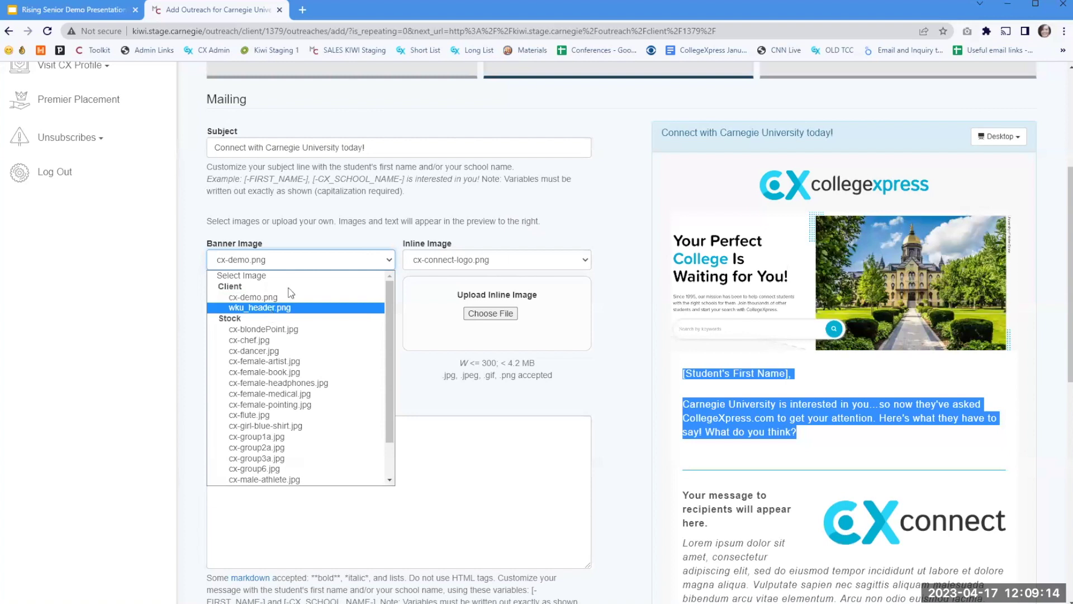
left_click(277, 307)
left_click(302, 259)
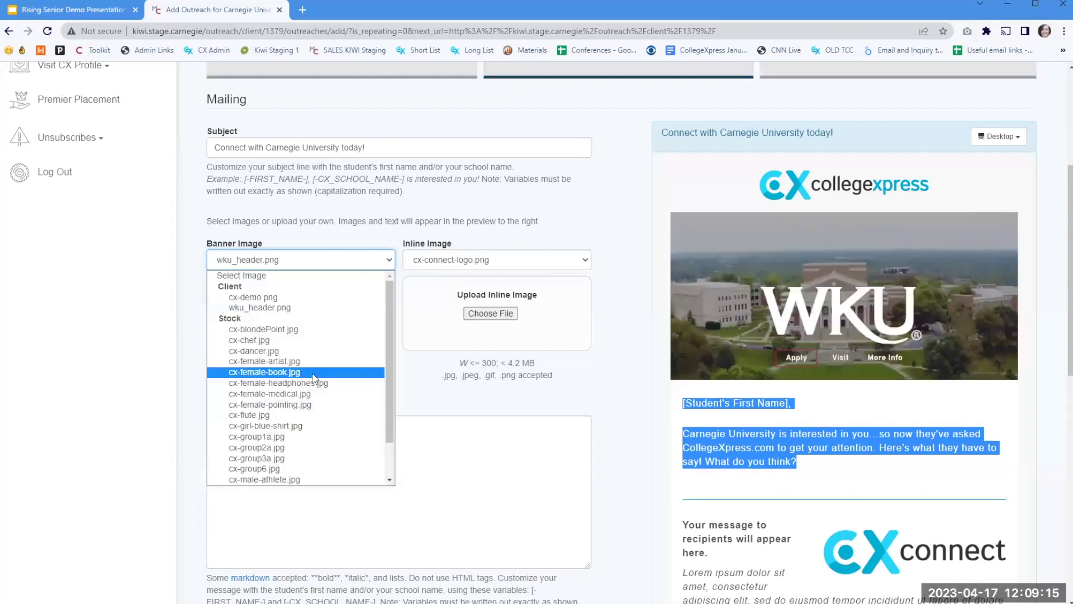
left_click(260, 395)
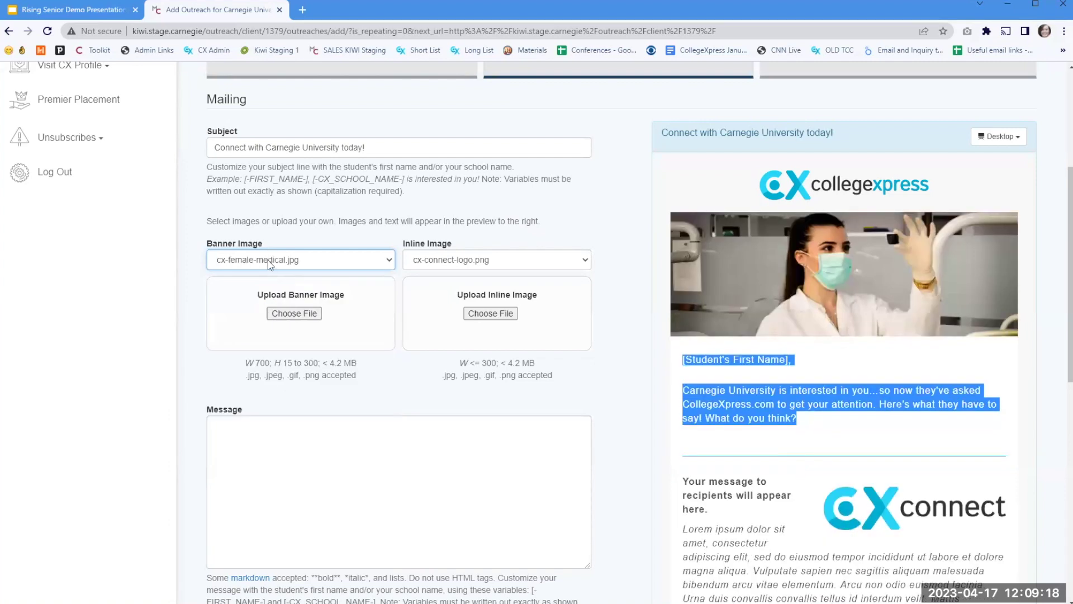
left_click(267, 261)
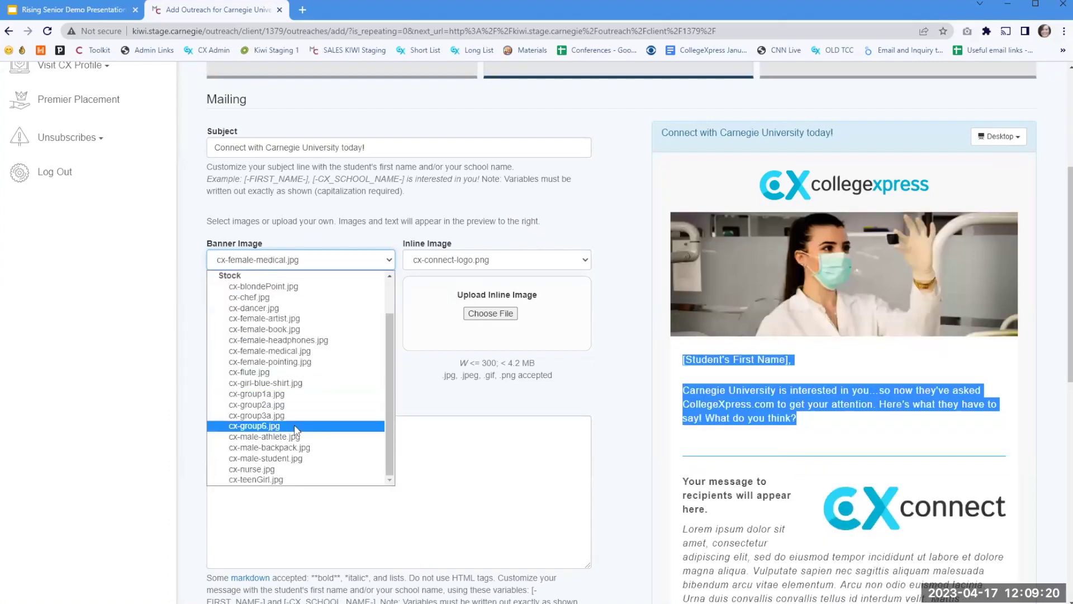
left_click(295, 426)
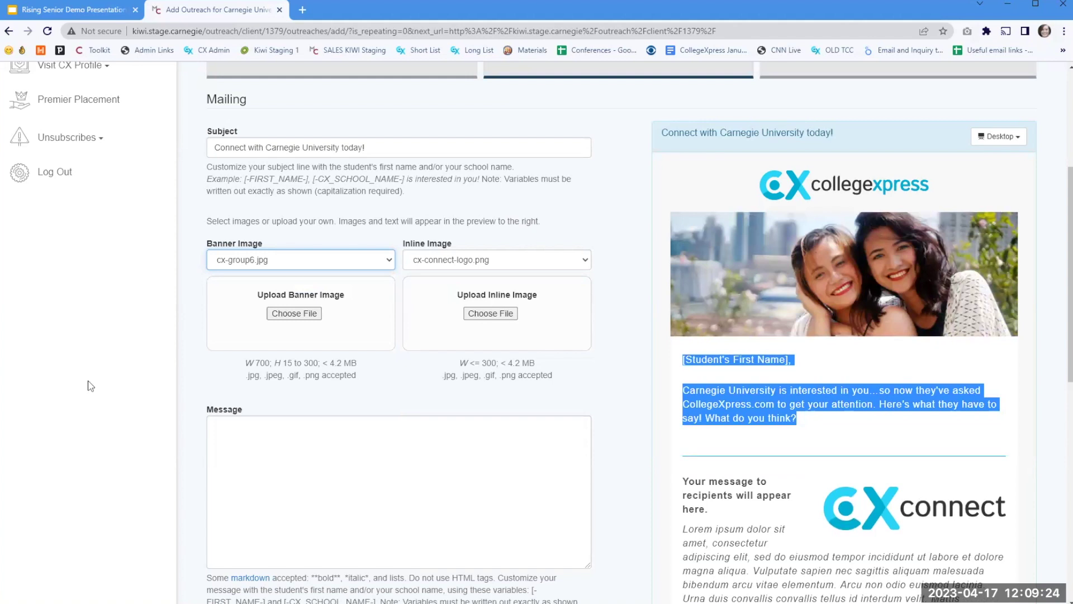
left_click(283, 259)
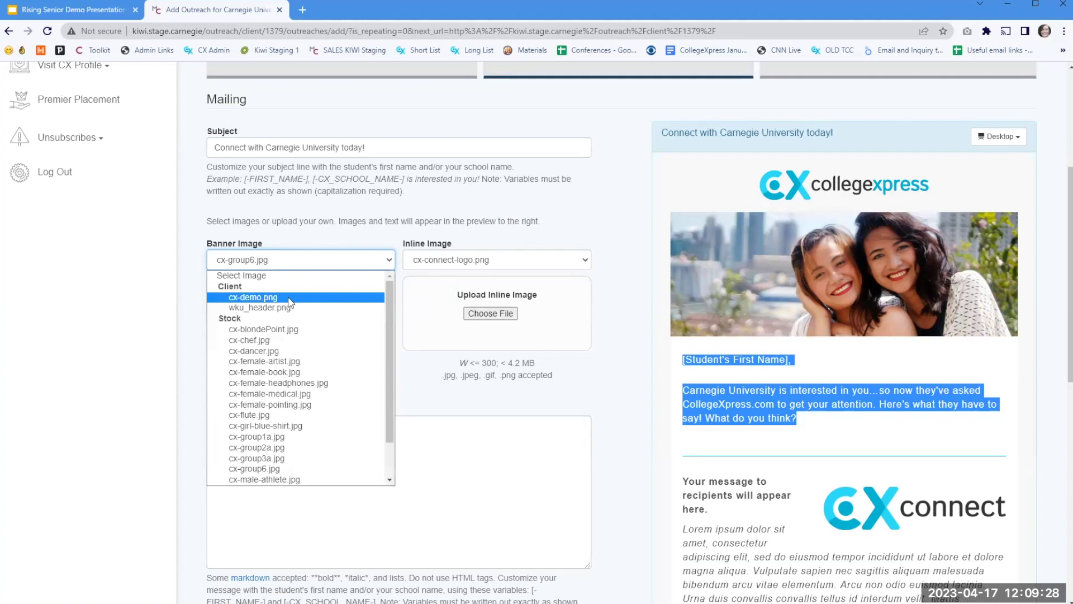
left_click(289, 298)
left_click(489, 259)
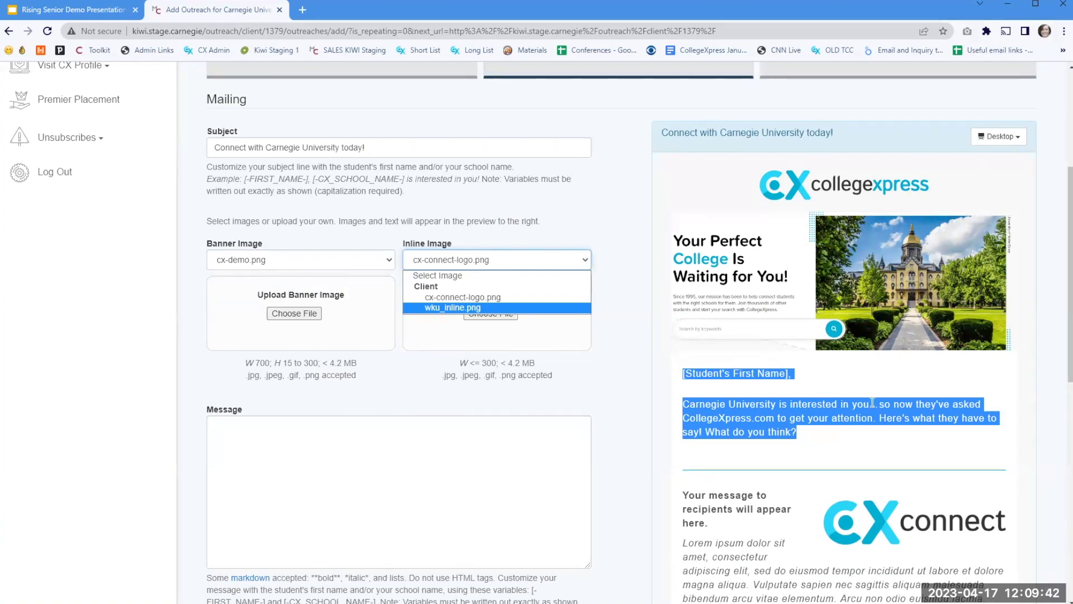
left_click(823, 375)
left_click(768, 384)
scroll(806, 249, "down", 2)
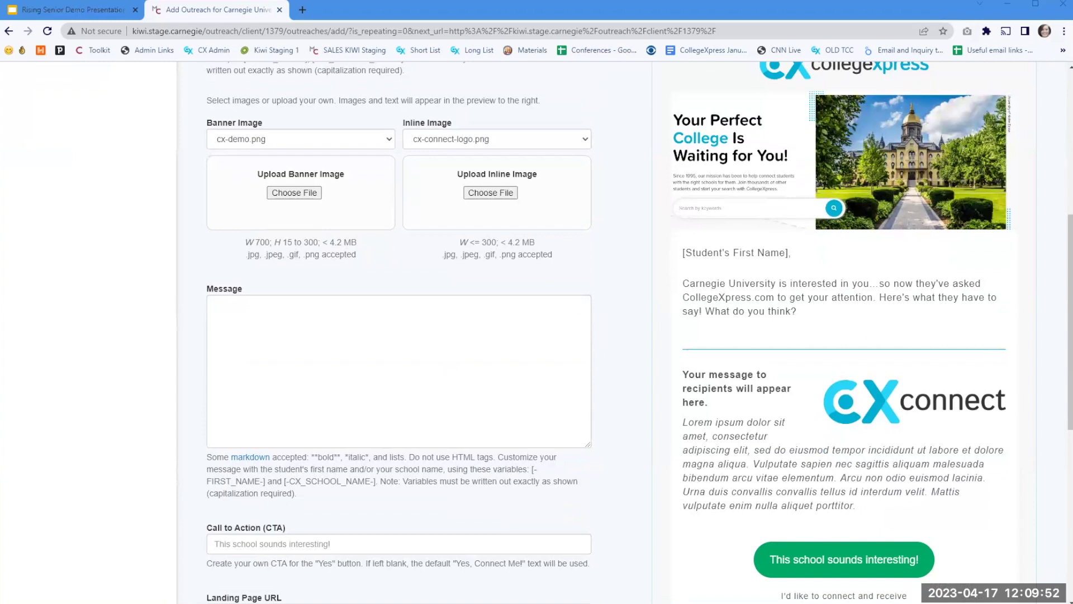
Paste the prepared paragraph about combing the prospect database into the Message box.
left_click(228, 319)
type("Comb through our database of prospects and filter by intelligent audience segmentation criteria such as gender, geography, intended major, competitor schools, and more. Based on your enrollment goals, you can reach out directly to prospects right in their inboxes with your own custom messaging—dramatically growing the number of engaged leads in your funnel.")
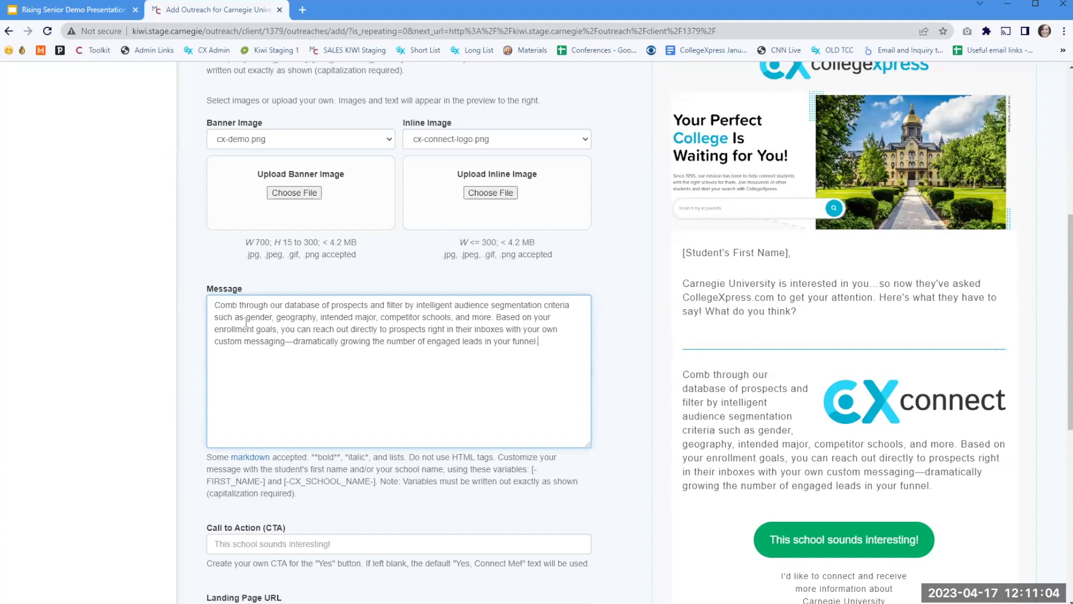
Italicize the closing phrase with asterisks and break the message into two paragraphs.
left_click(216, 305)
type("**")
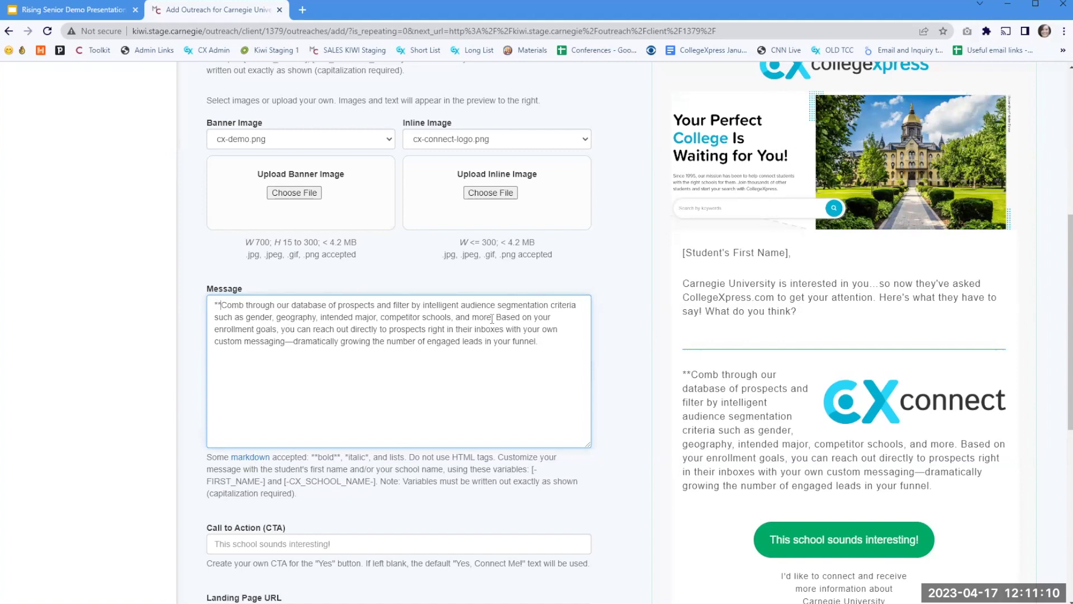
type("**")
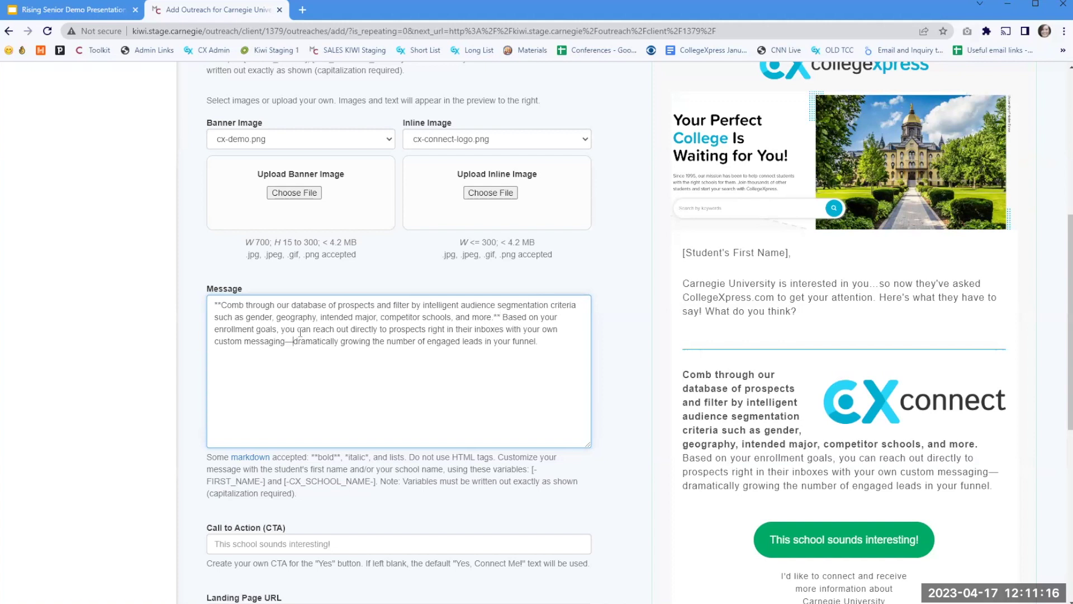
type("*")
left_click(564, 342)
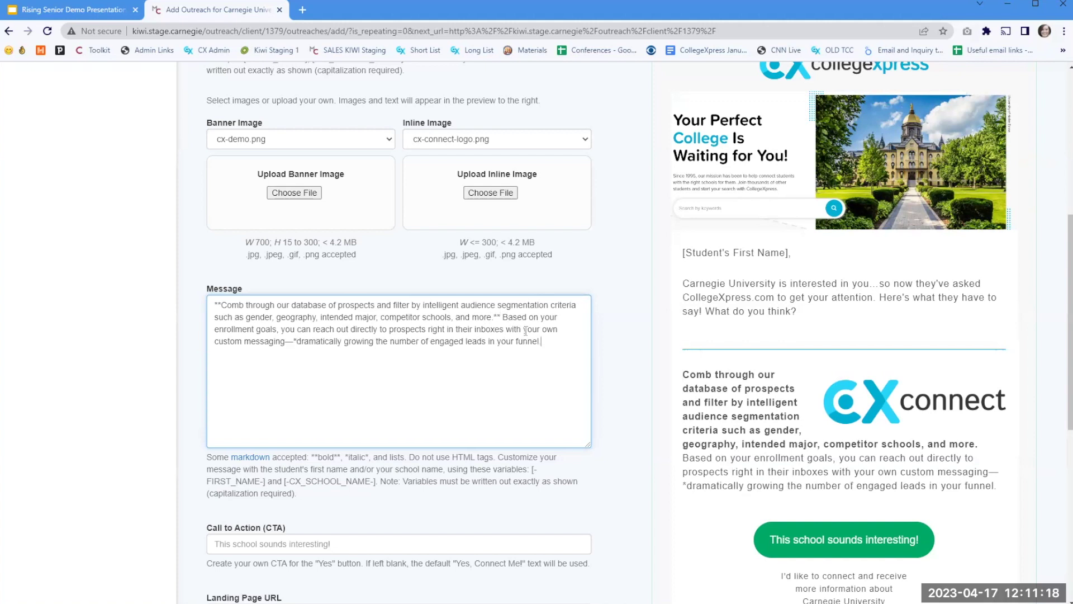
type("*")
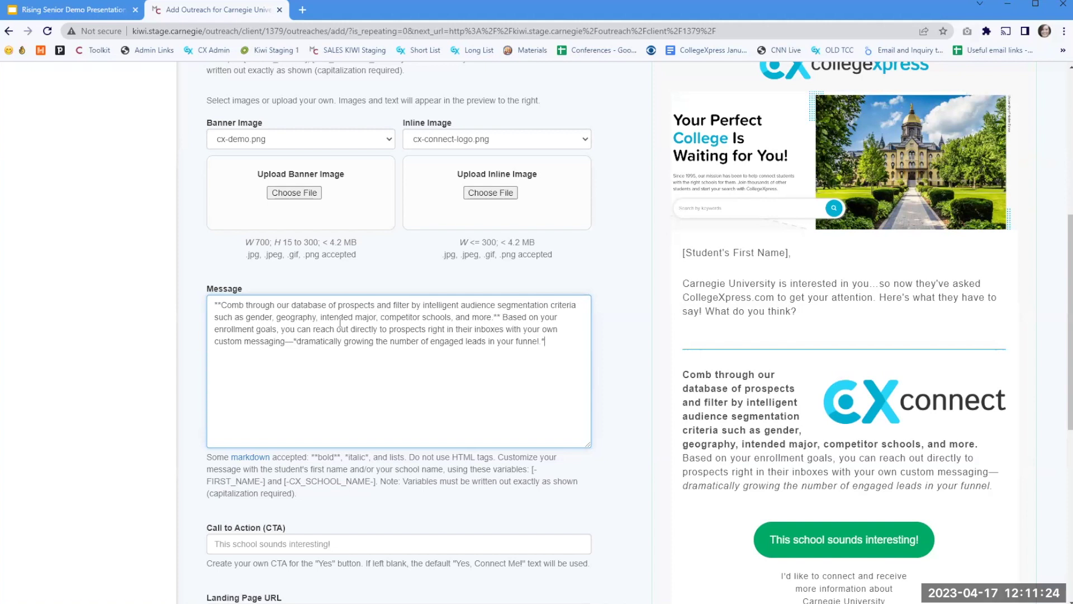
left_click(502, 317)
key("Return")
key("Return")
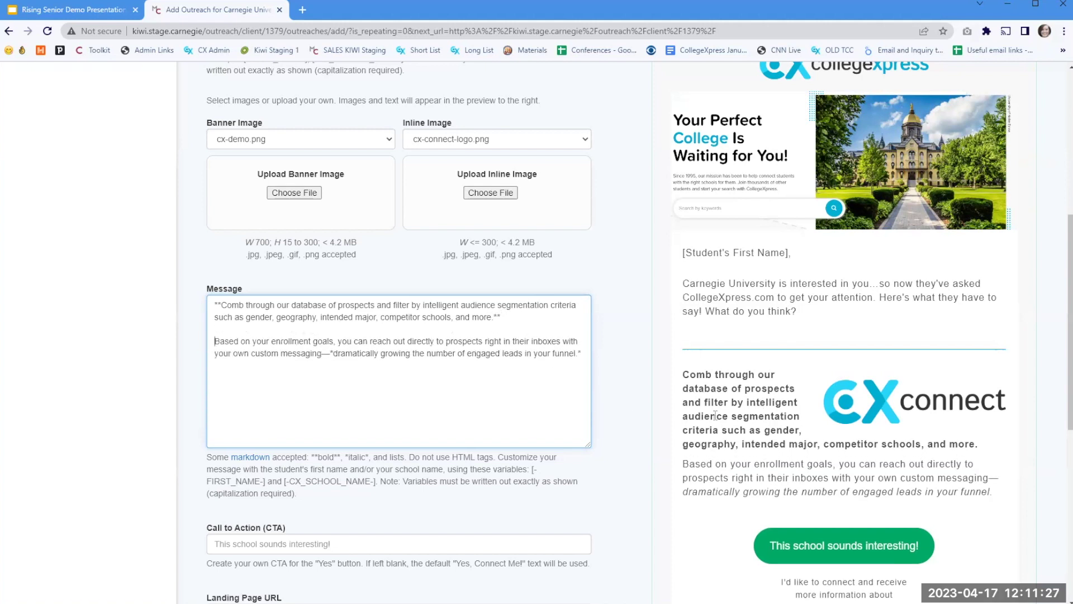
Append a numbered list (bullet 1, bullet 2) and a bulleted list (example 1, example 2).
left_click(588, 353)
key("Return")
type("1. bullet")
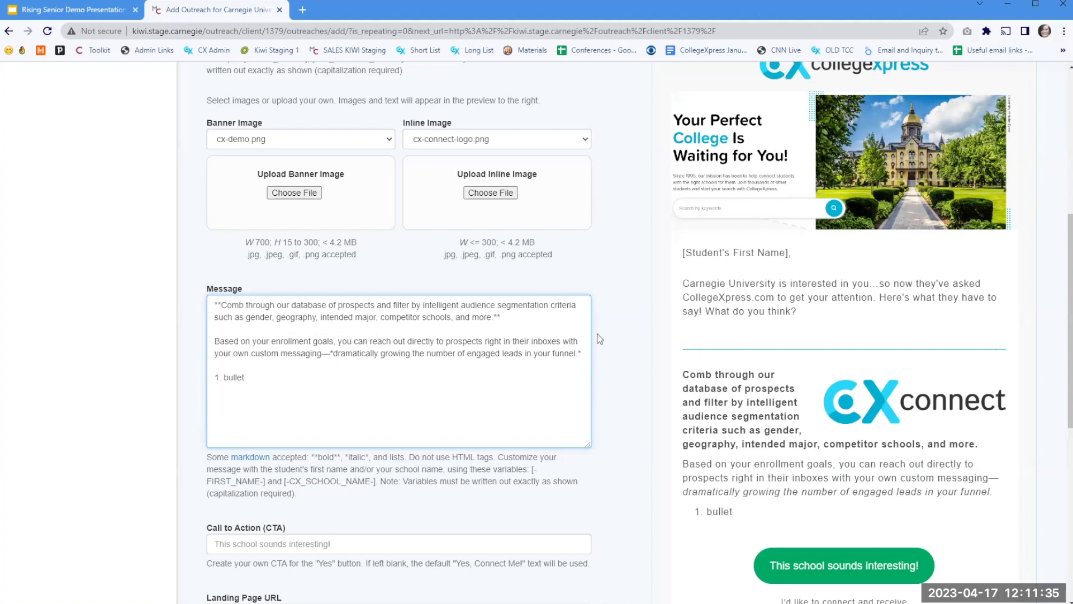
type(" 1 2. bullet 2")
key("Return")
key("Return")
type("- example")
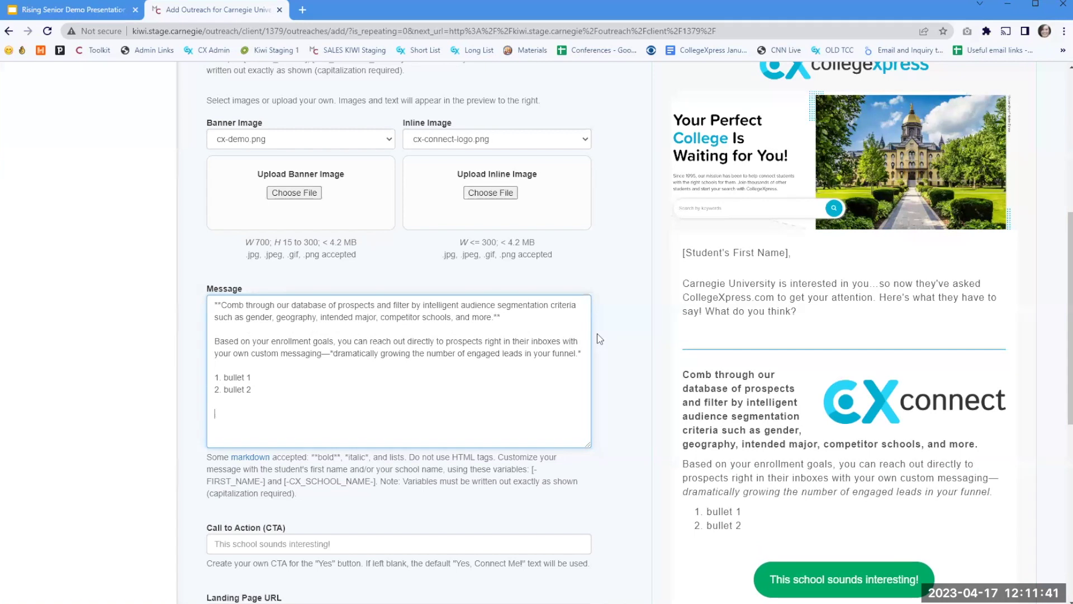
type(" 1")
key("Return")
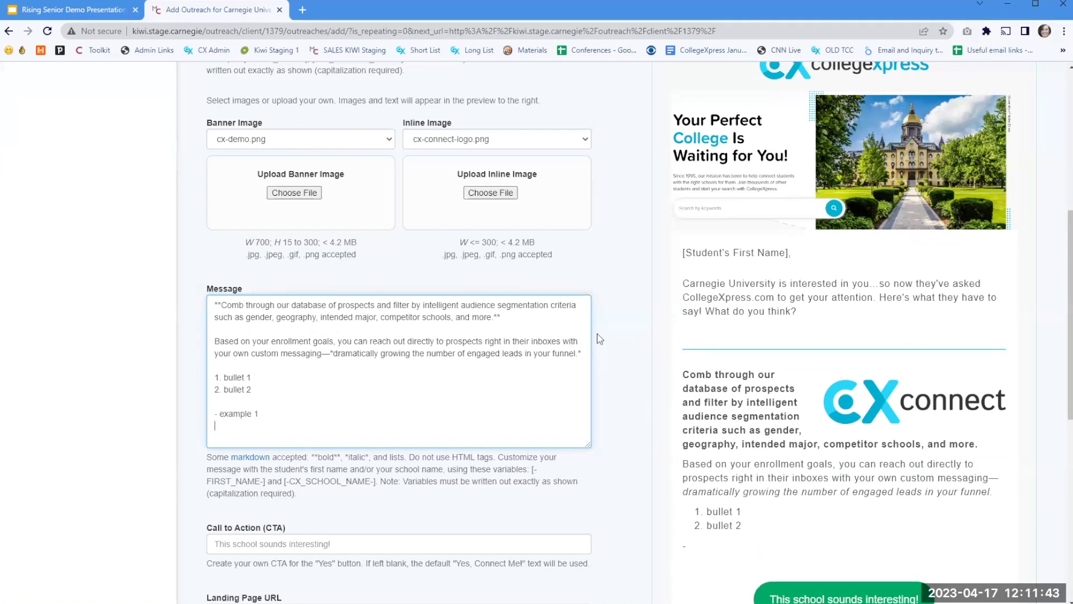
type("-exapml")
key("BackSpace")
key("BackSpace")
key("BackSpace")
key("BackSpace")
key("BackSpace")
key("BackSpace")
type("example 2")
scroll(739, 474, "down", 1)
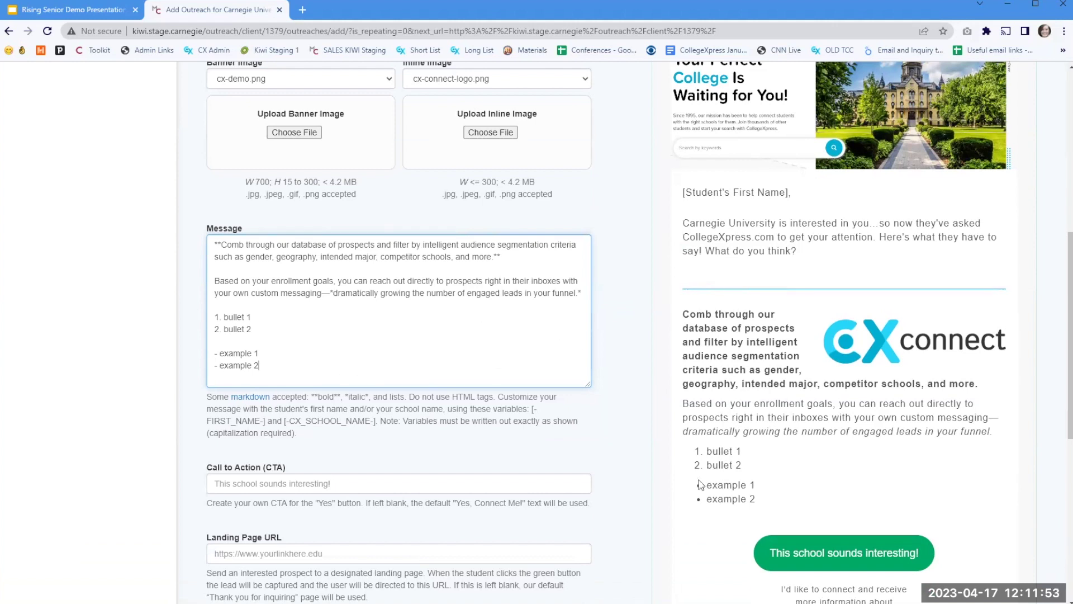
left_click_drag(685, 314, 756, 500)
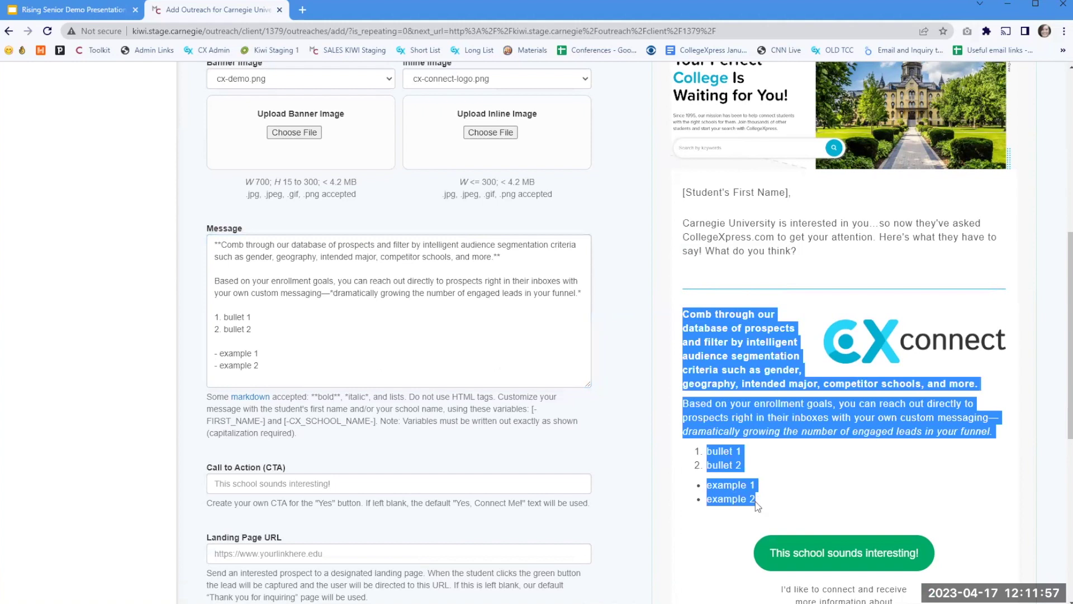
left_click(687, 375)
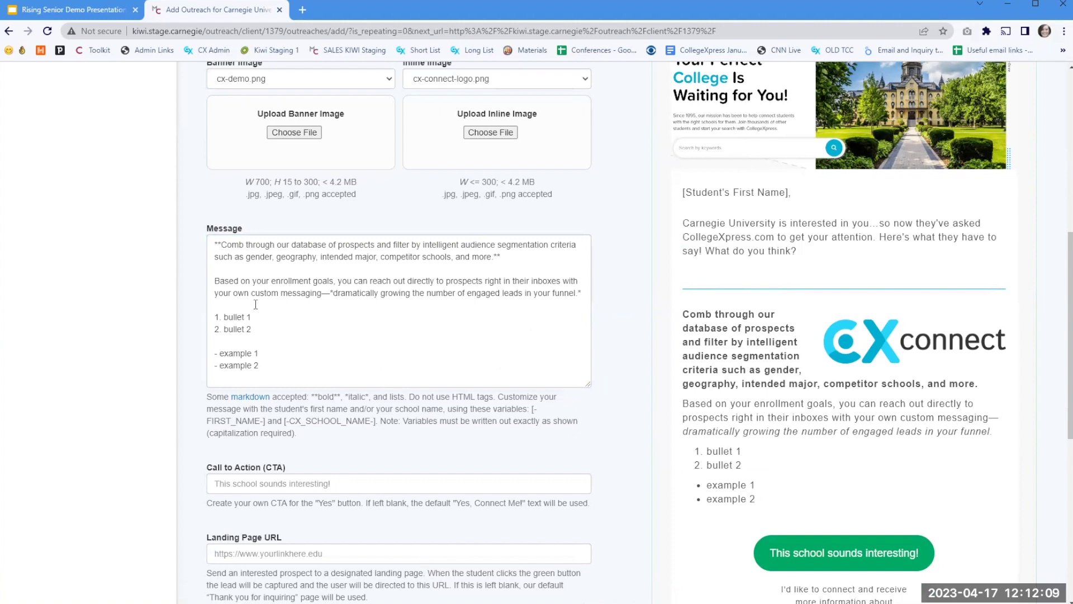
scroll(255, 305, "down", 1)
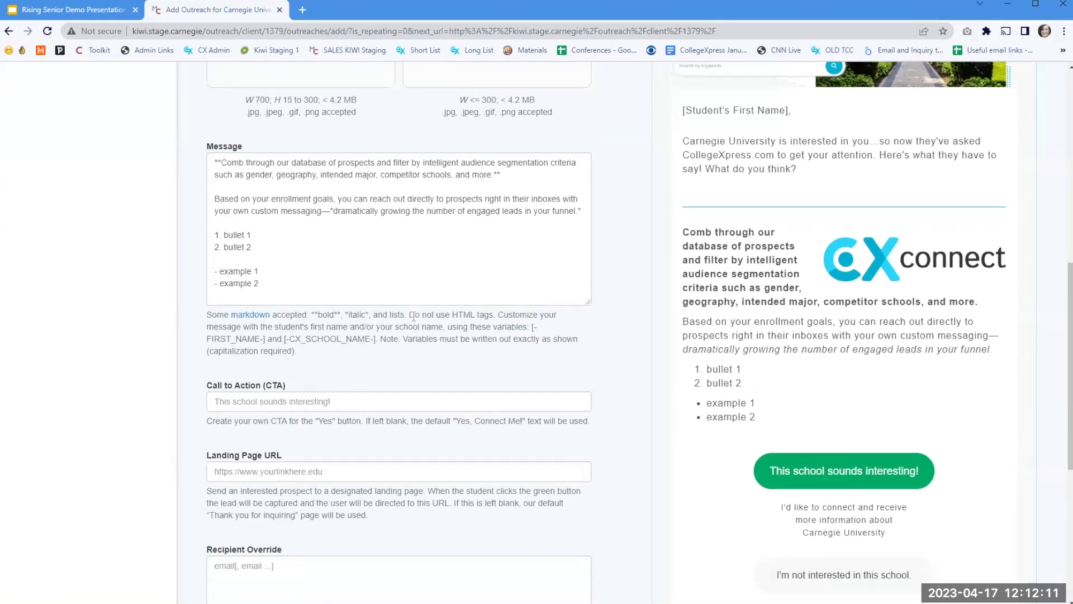
scroll(770, 454, "down", 1)
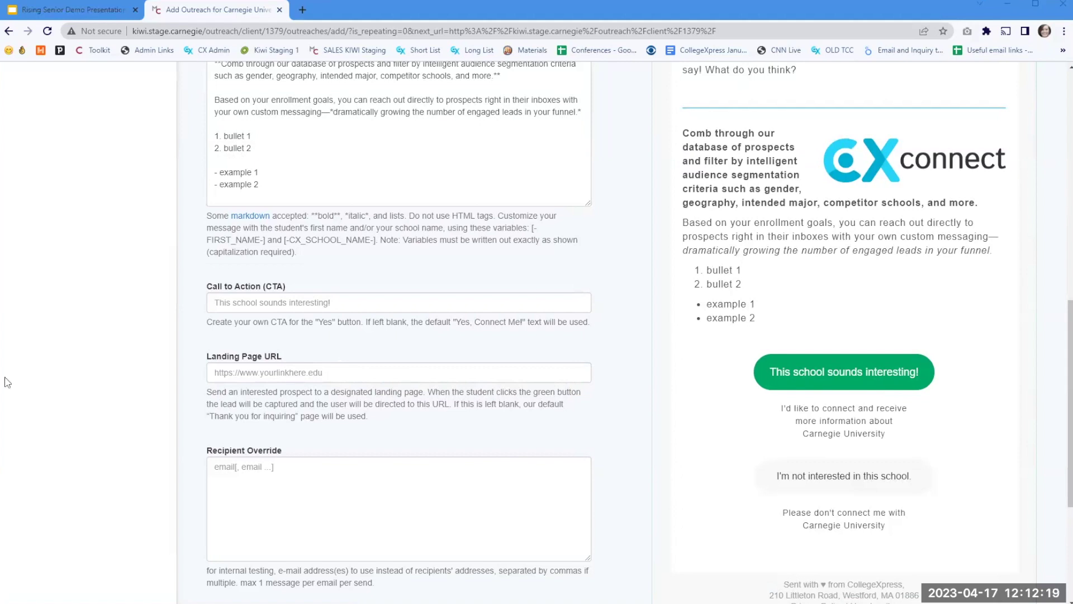
left_click(253, 301)
type("Learn more today!")
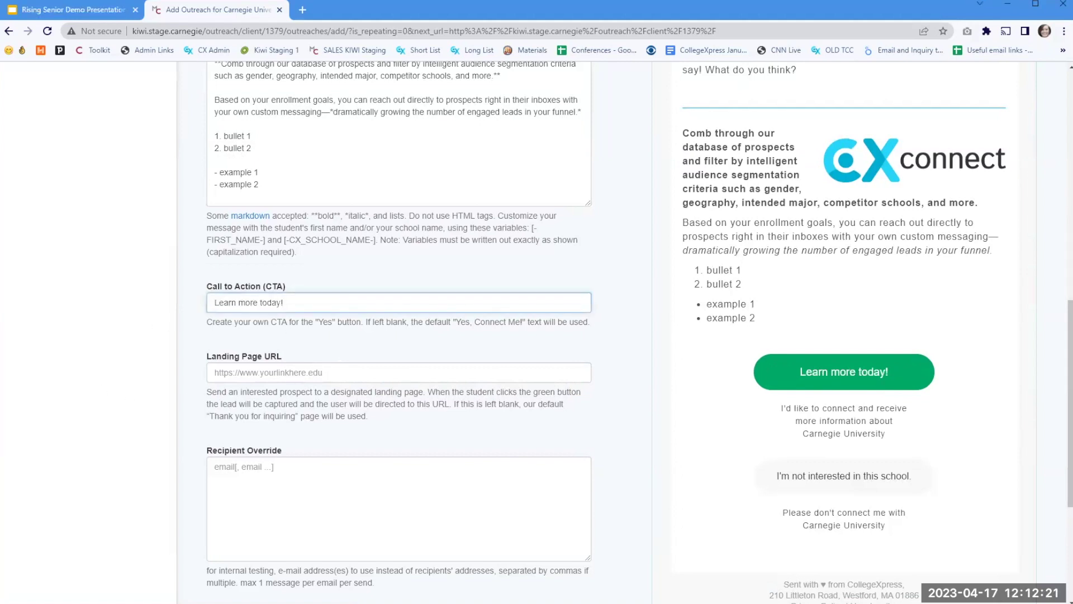
key("alt+Tab")
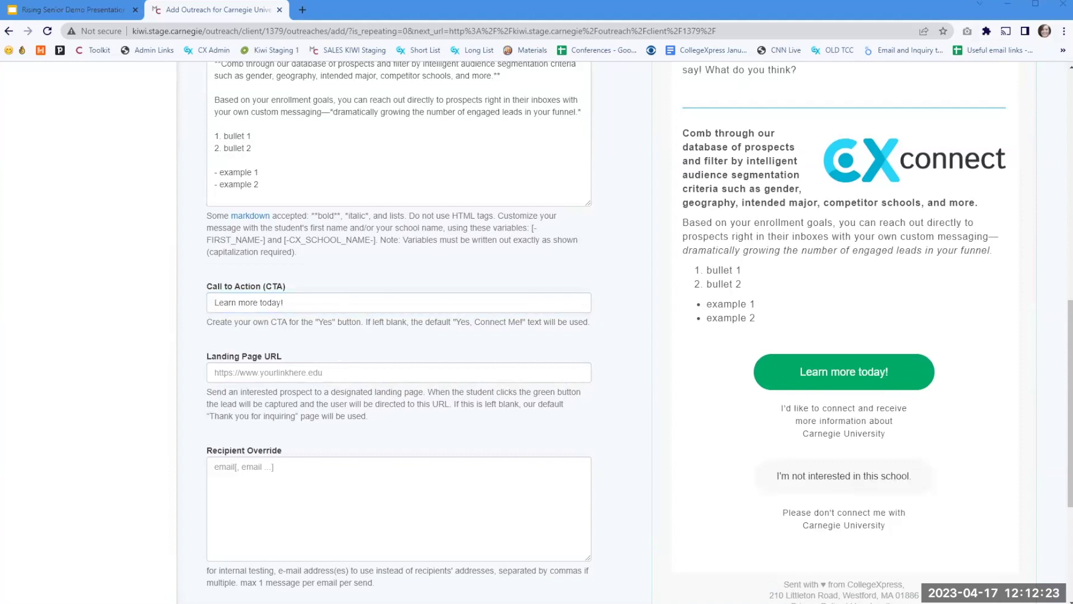
key("Tab")
type("https://www.carnegiehighered.com/collegexpress-connect/")
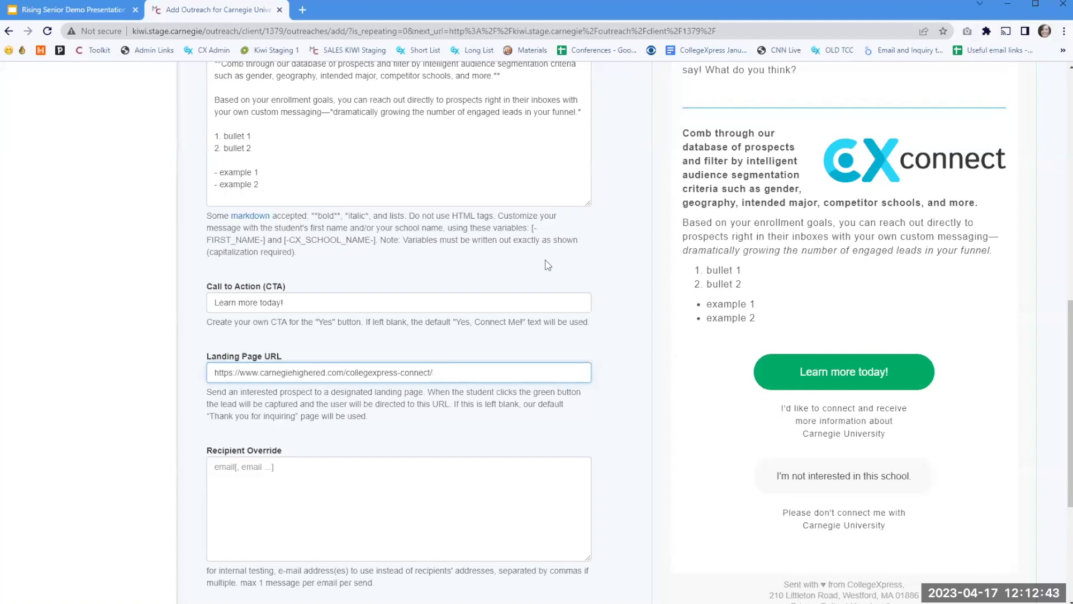
scroll(580, 320, "up", 7)
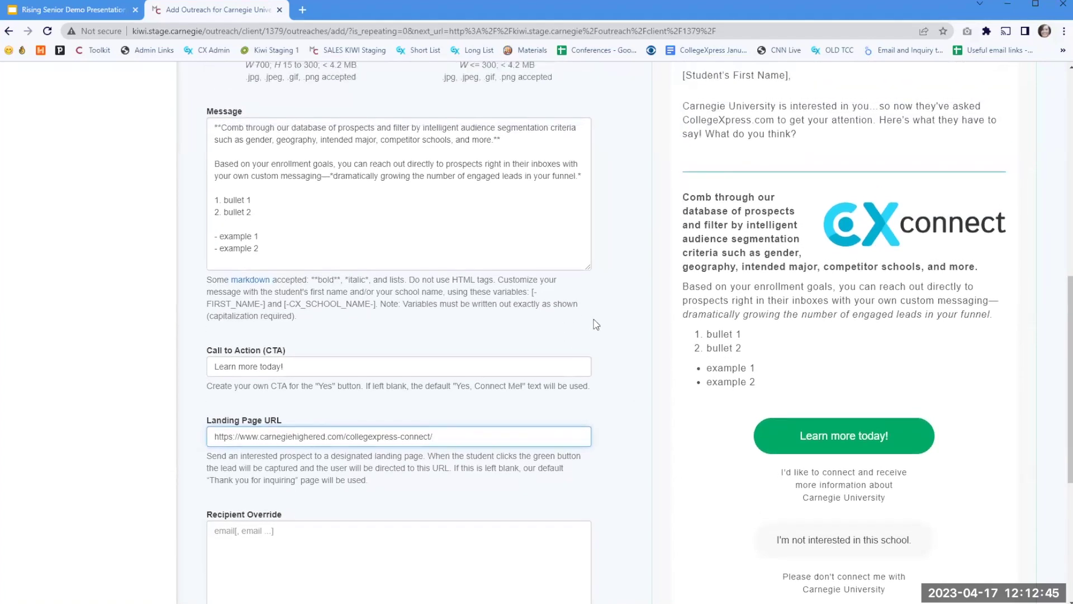
scroll(338, 177, "up", 2)
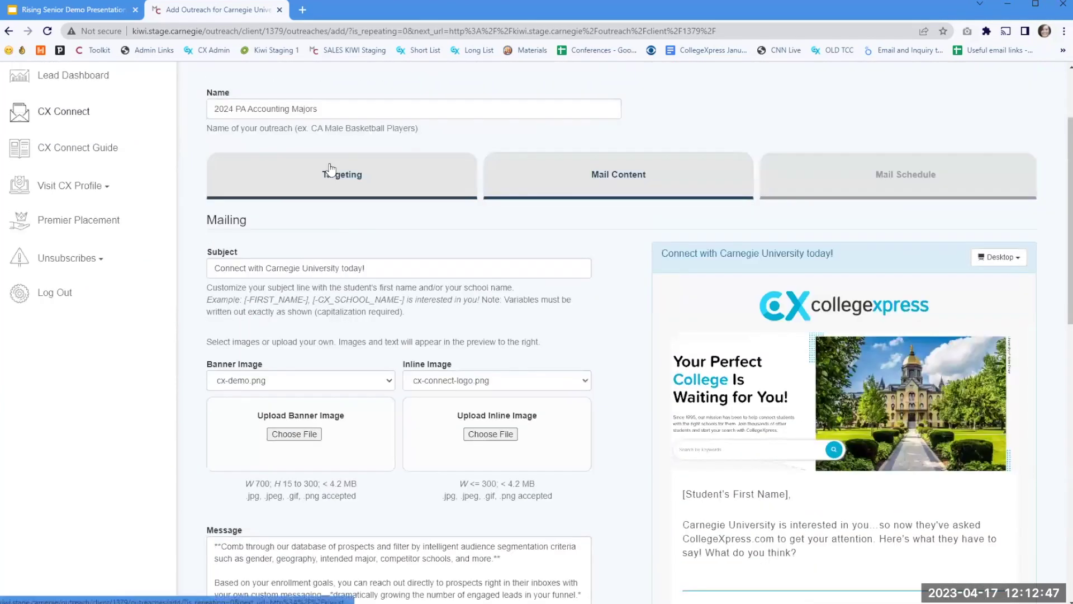
left_click(330, 173)
left_click_drag(215, 257, 227, 255)
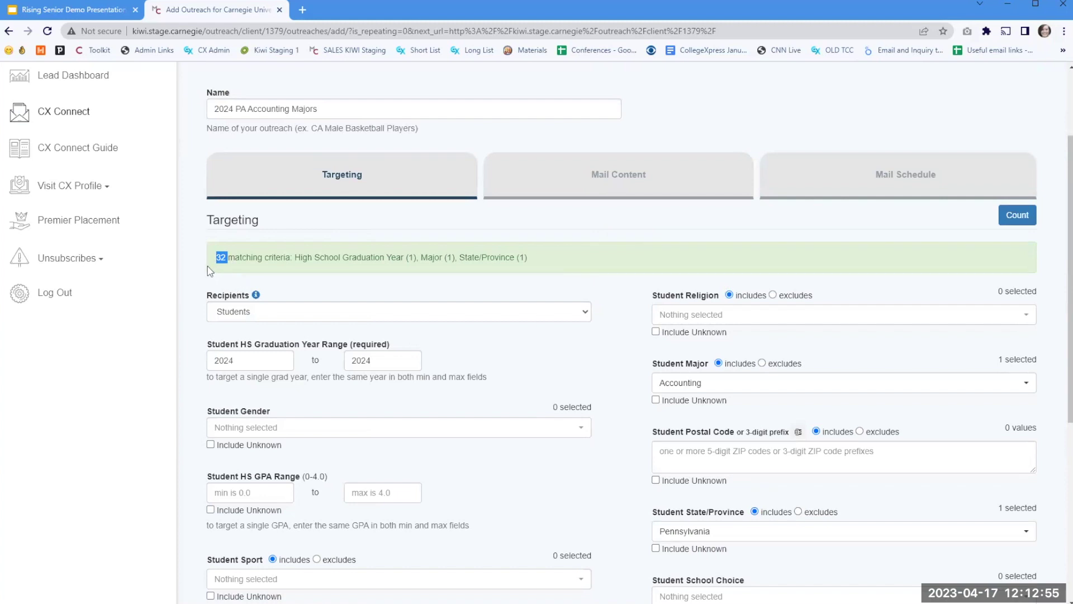
left_click(616, 190)
scroll(816, 346, "down", 10)
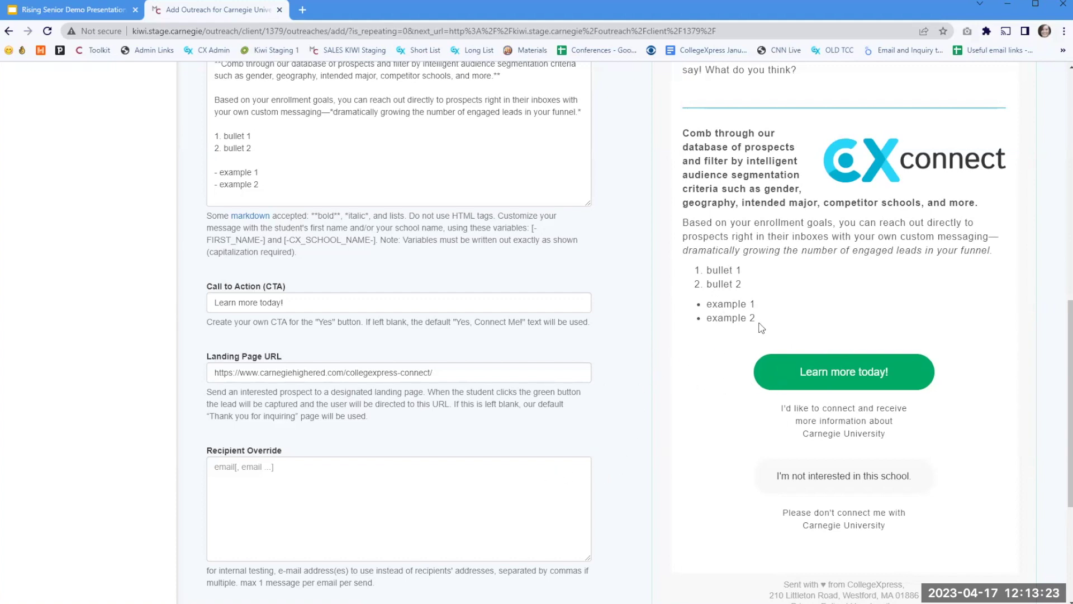
left_click_drag(757, 318, 683, 135)
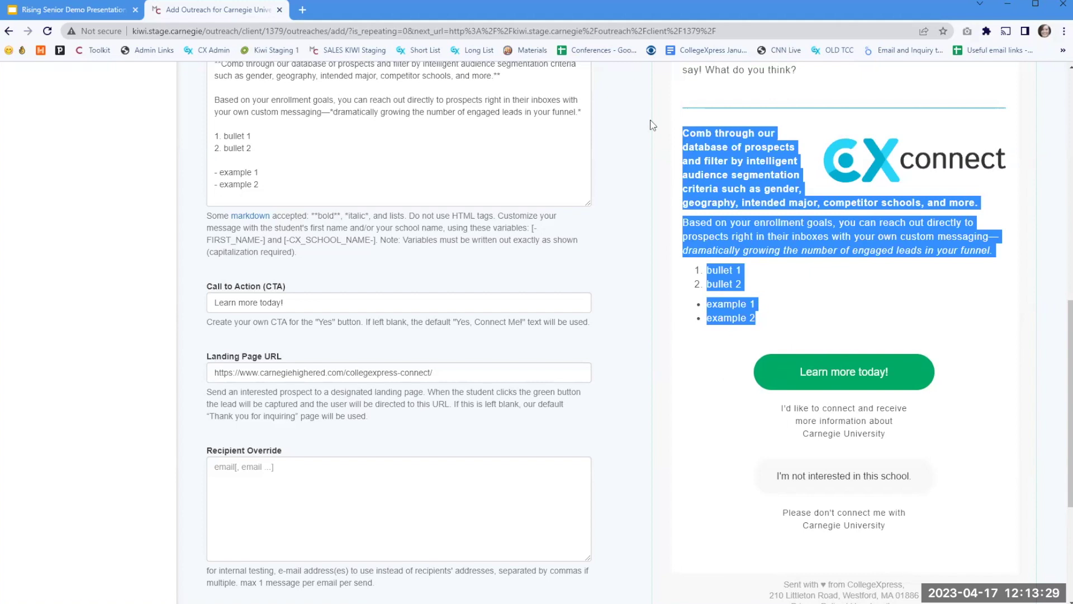
left_click(678, 348)
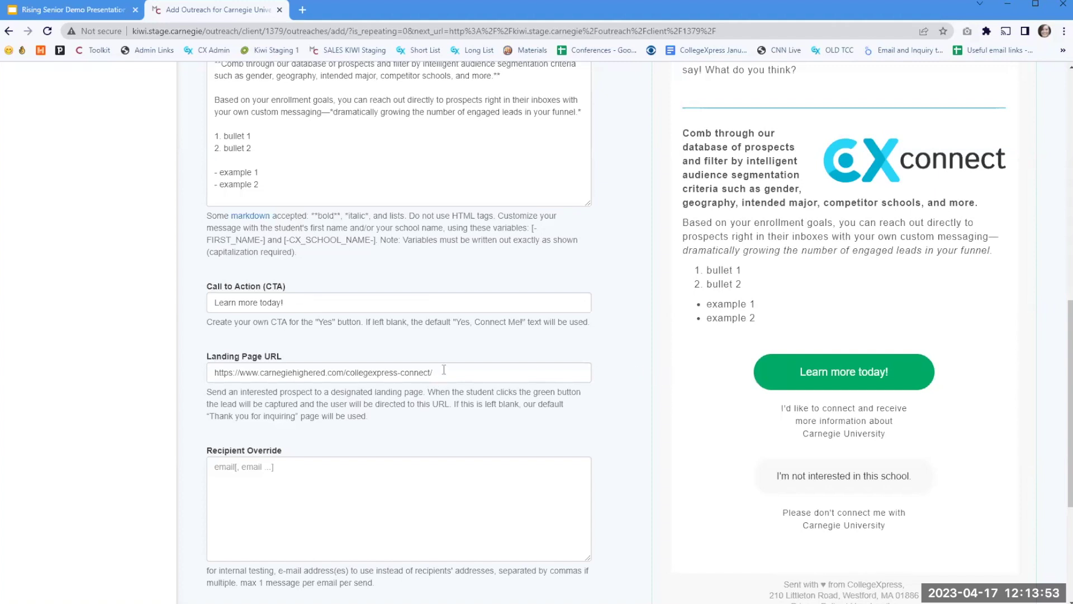
left_click_drag(444, 369, 200, 367)
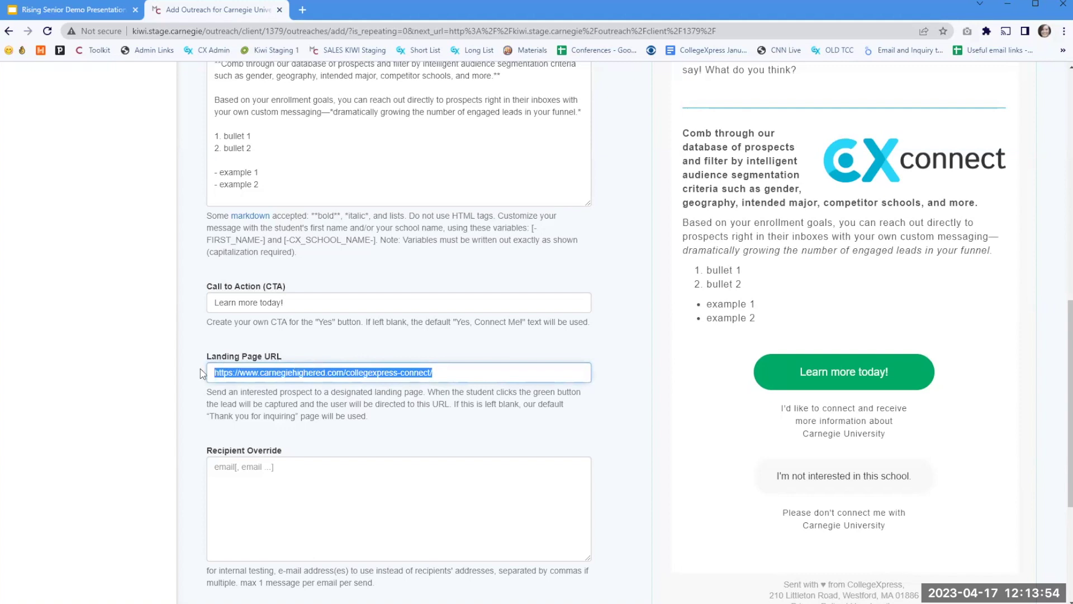
left_click(510, 395)
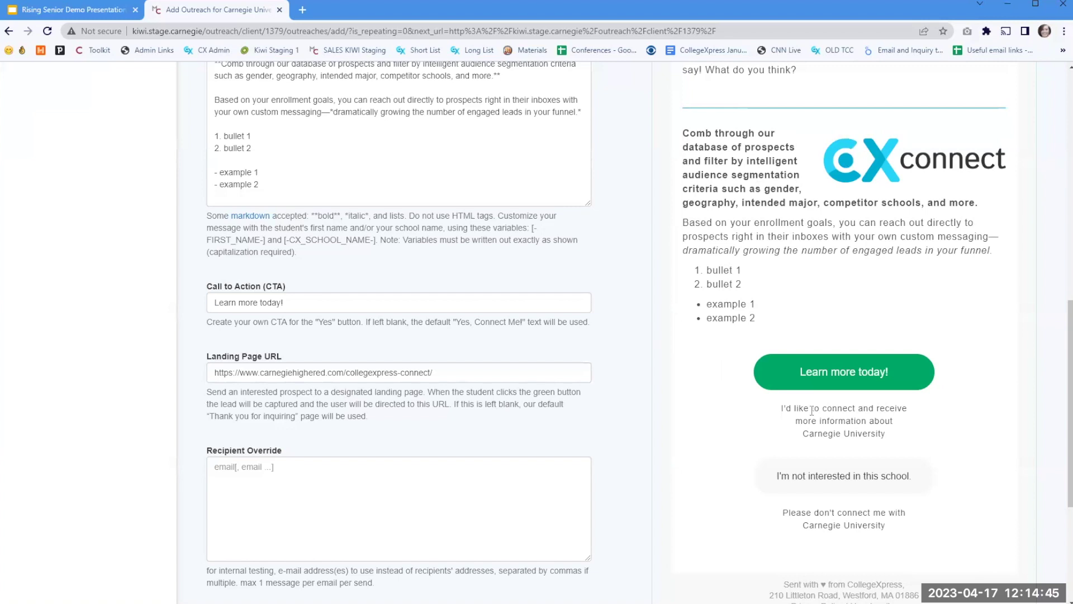
scroll(734, 383, "up", 3)
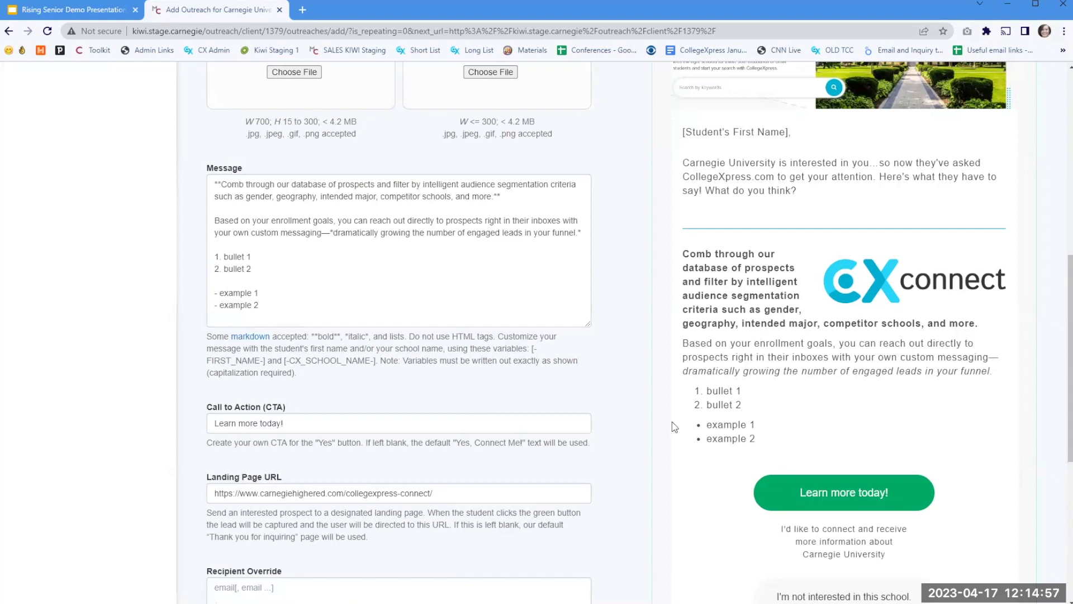
scroll(672, 424, "down", 2)
scroll(674, 428, "down", 1)
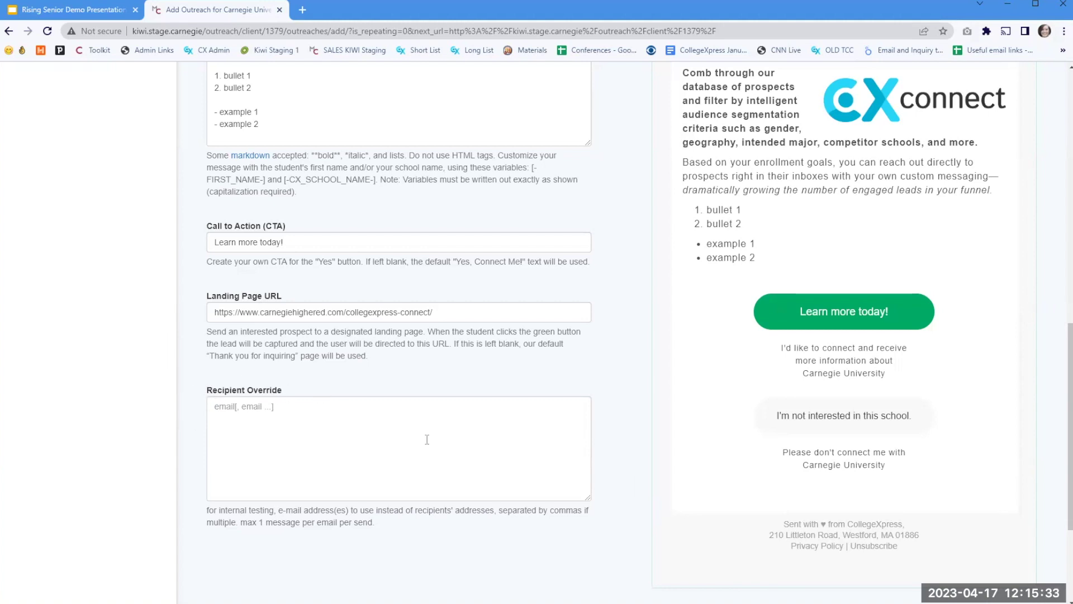
Switch the email preview from Desktop to Mobile View.
scroll(632, 479, "down", 3)
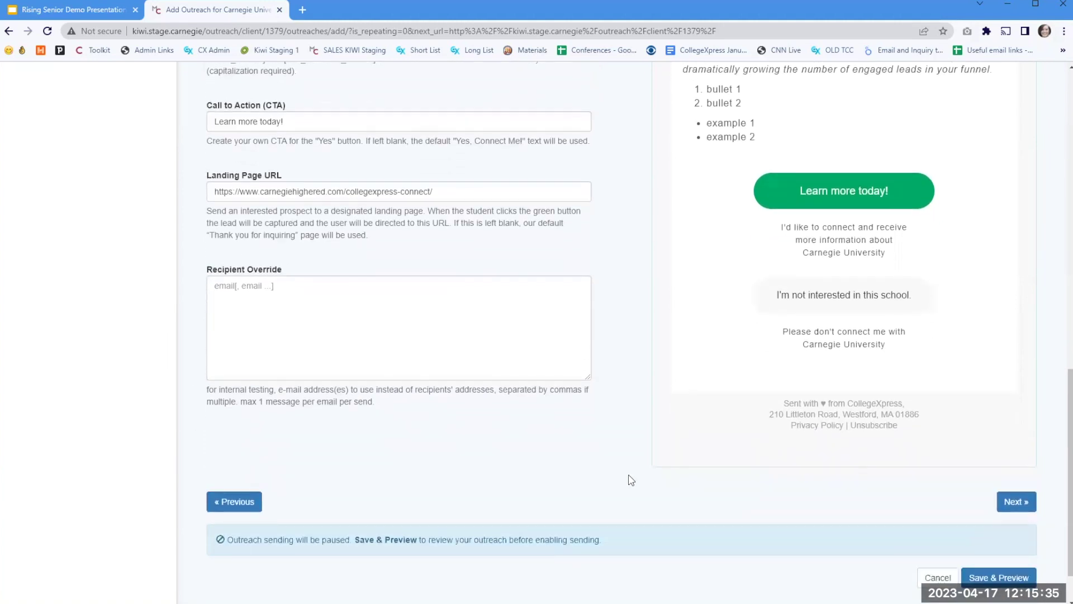
scroll(632, 481, "up", 5)
scroll(642, 495, "up", 8)
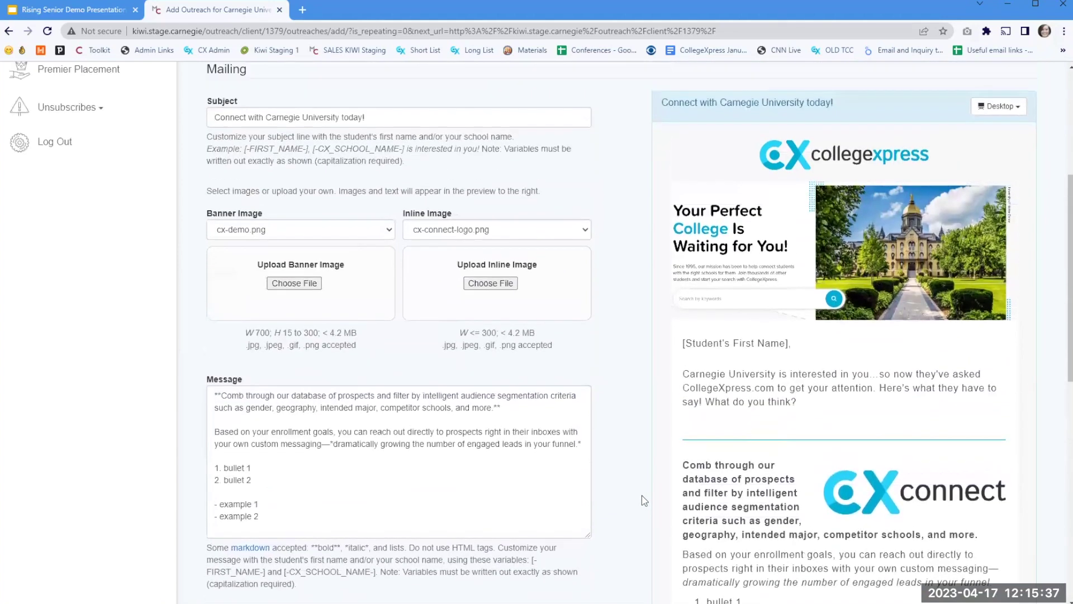
scroll(641, 495, "down", 3)
scroll(642, 470, "up", 4)
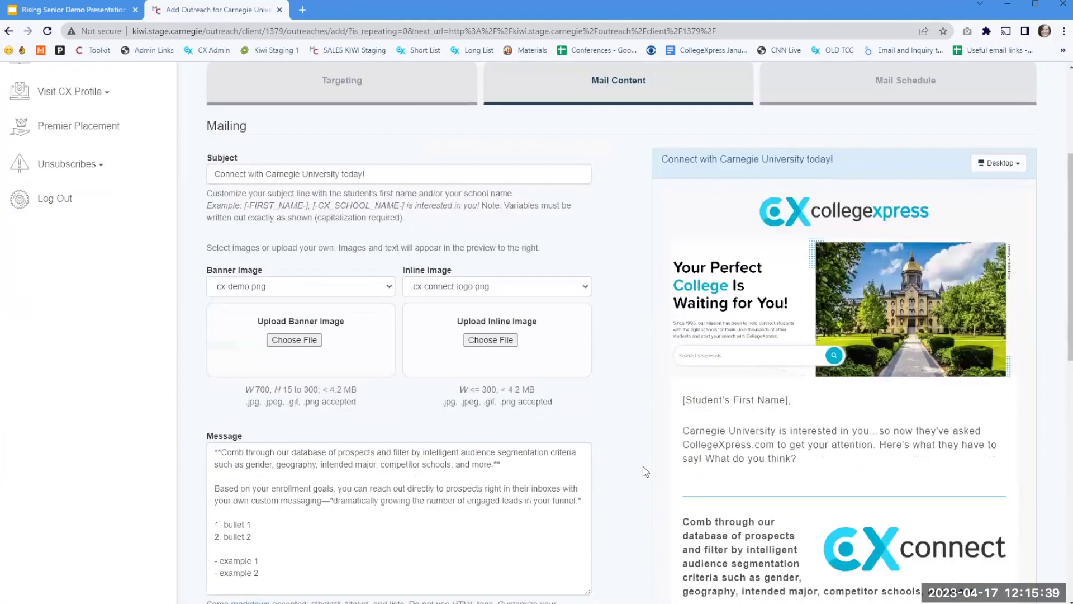
scroll(637, 459, "down", 1)
scroll(610, 409, "down", 2)
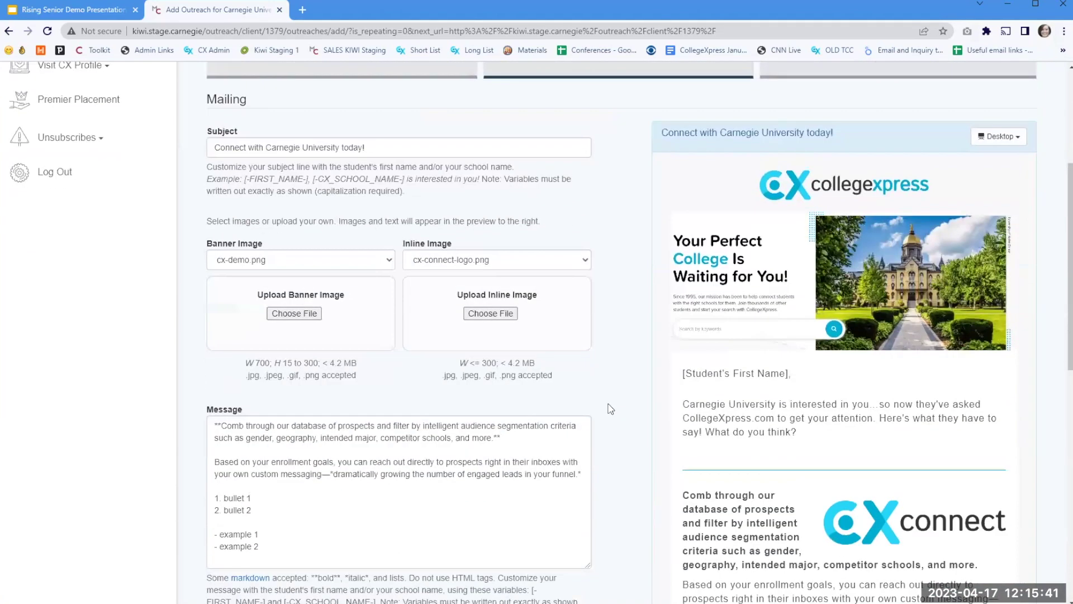
left_click(1006, 135)
left_click(997, 172)
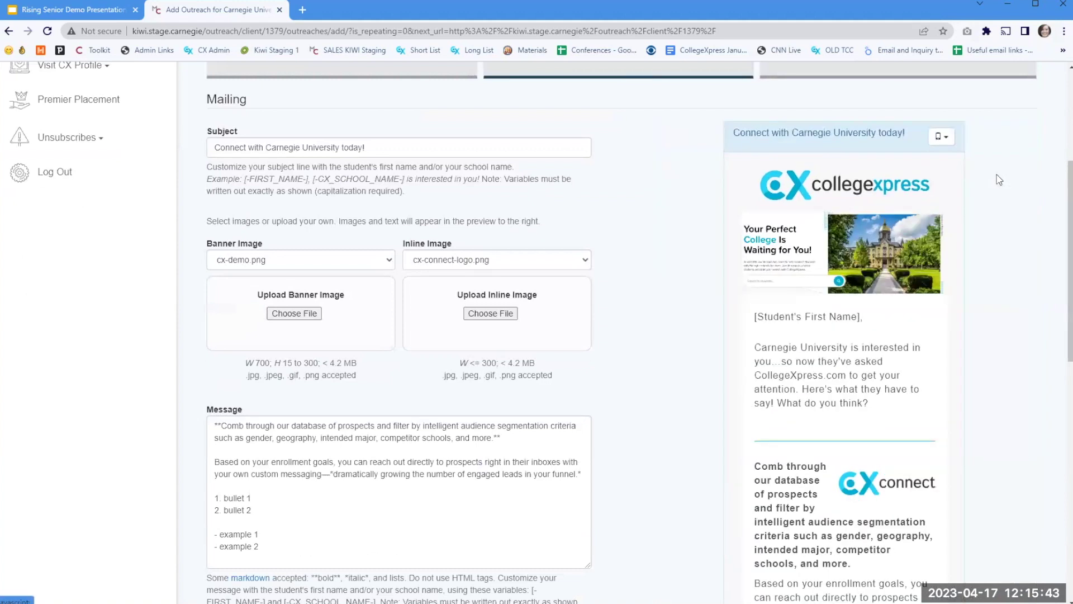
Scroll through the mobile email preview down to the bottom of the page.
scroll(975, 227, "down", 4)
scroll(974, 230, "up", 6)
scroll(791, 241, "down", 5)
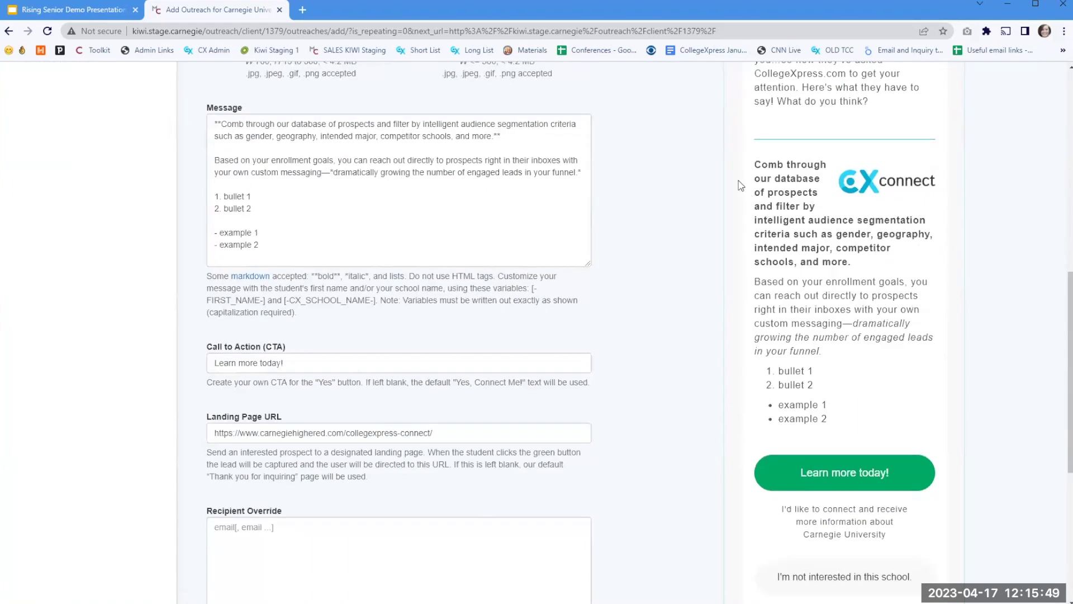
left_click_drag(755, 162, 819, 420)
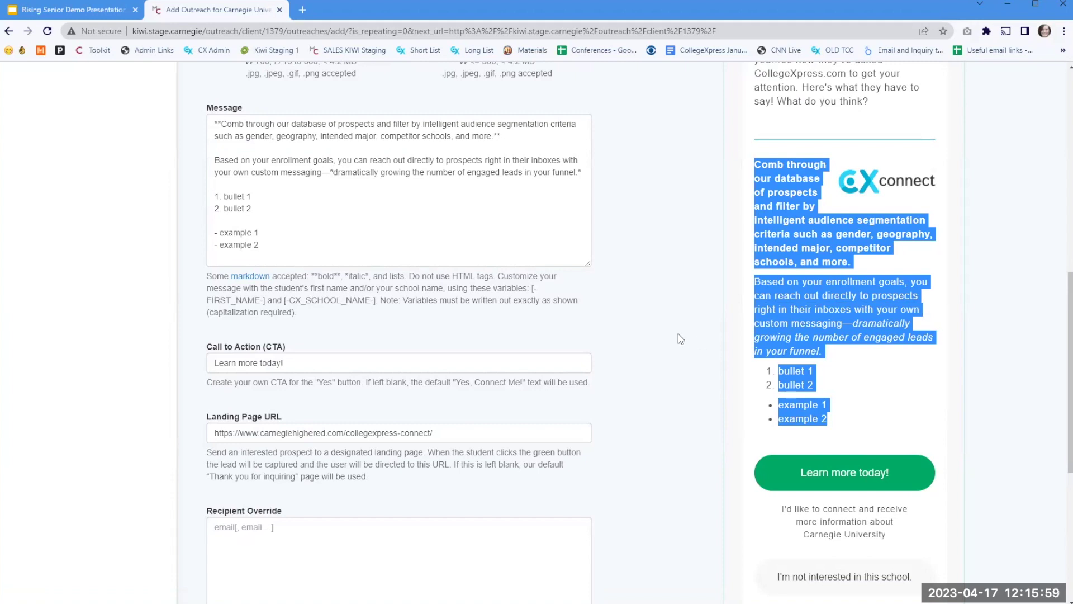
scroll(707, 403, "down", 3)
scroll(707, 402, "up", 6)
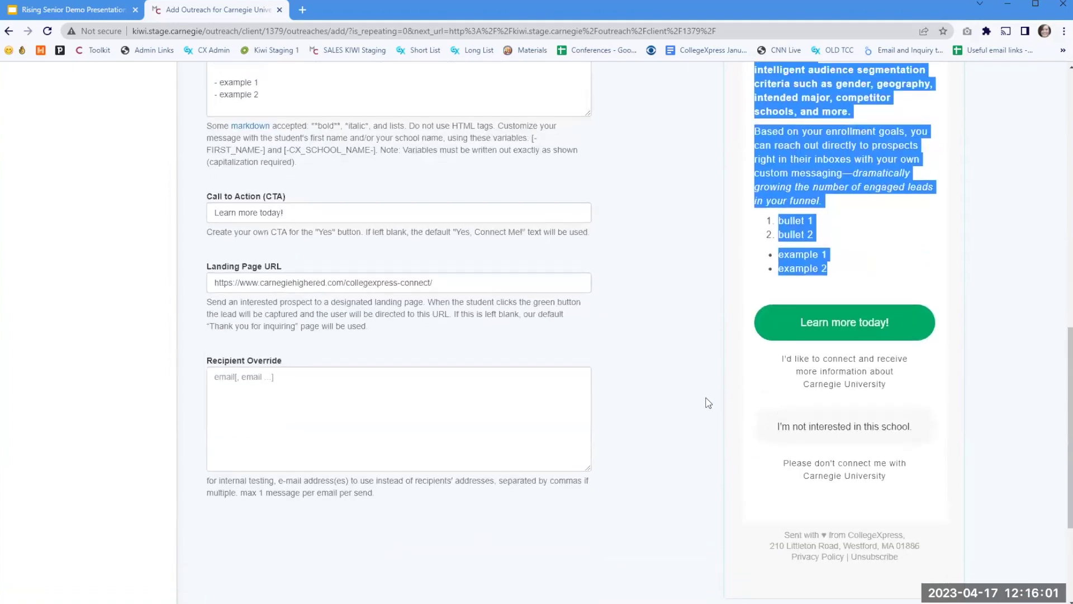
scroll(707, 403, "down", 10)
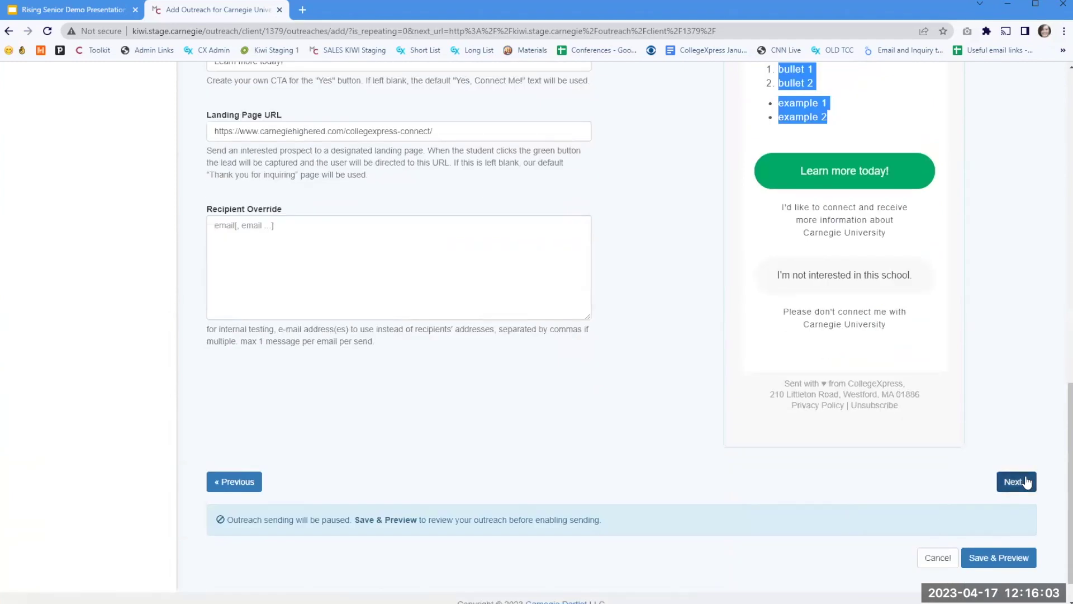
Schedule the outreach mailing for 2023-04-18 at 8:43am.
left_click(1015, 481)
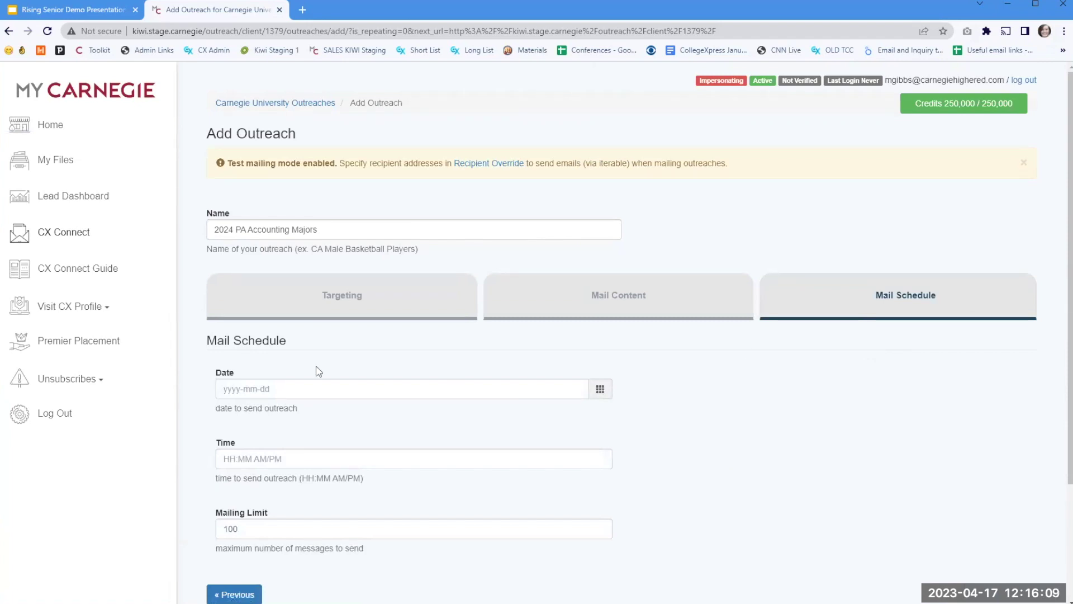
left_click(252, 389)
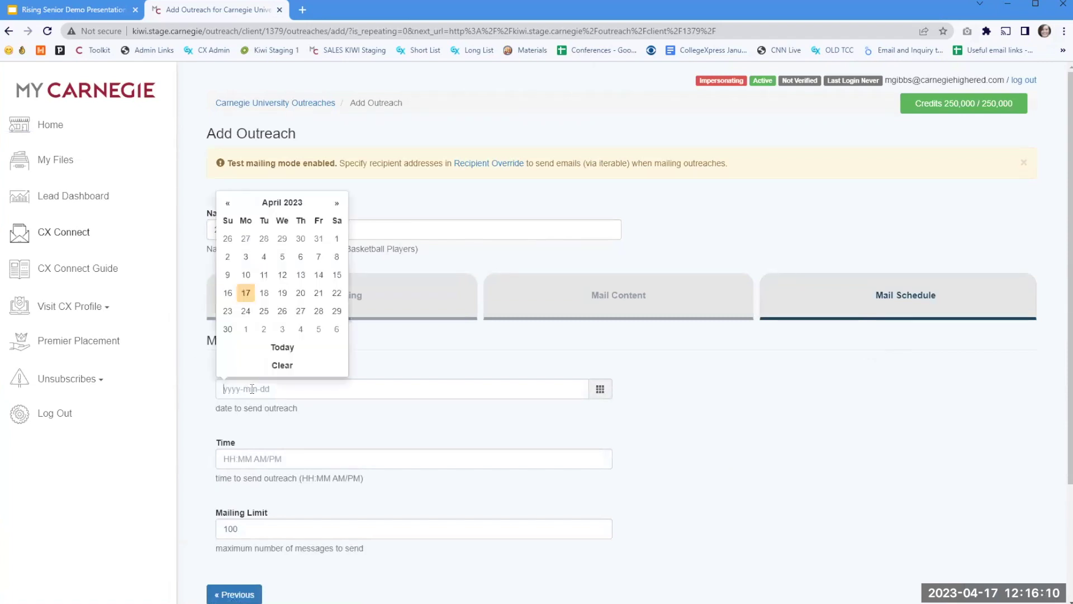
left_click(263, 293)
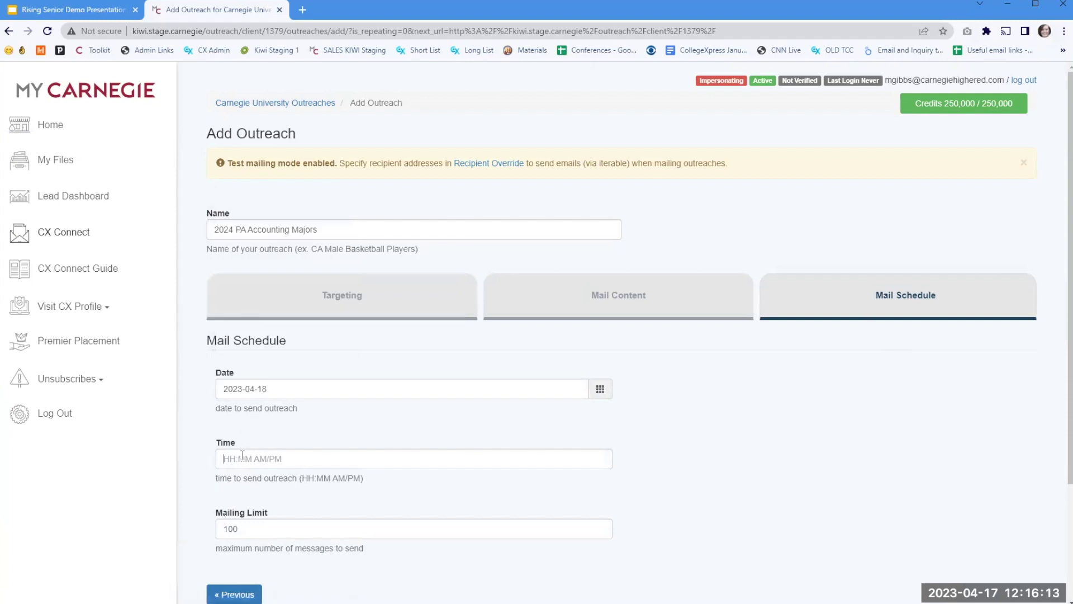
left_click(276, 458)
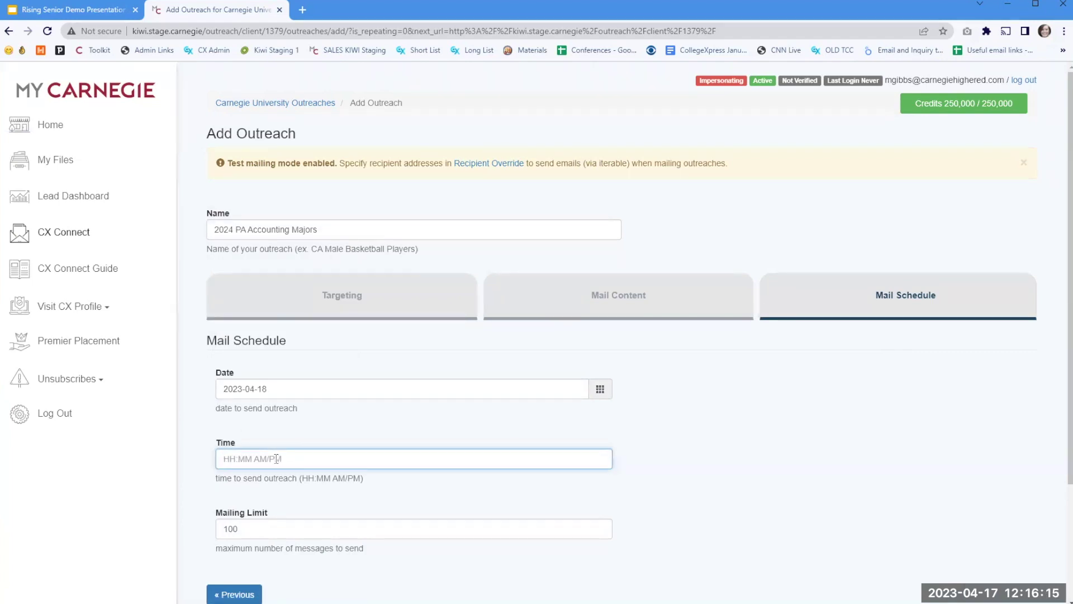
type("8:43am")
left_click(849, 469)
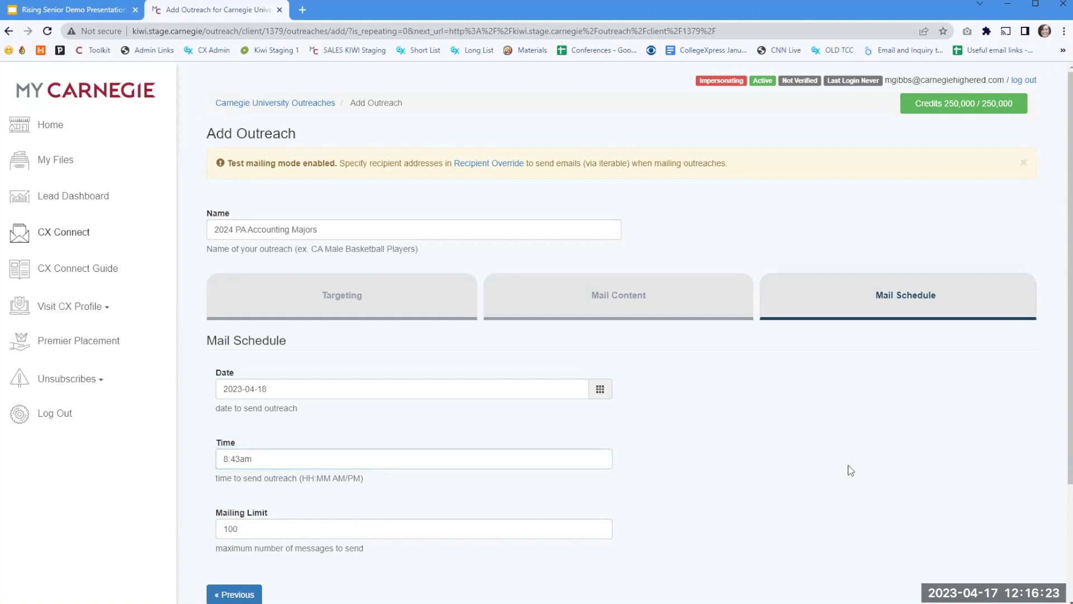
scroll(268, 419, "down", 2)
Confirm 32 matching students on Targeting, then change the Mailing Limit from 100 to 10.
left_click(226, 407)
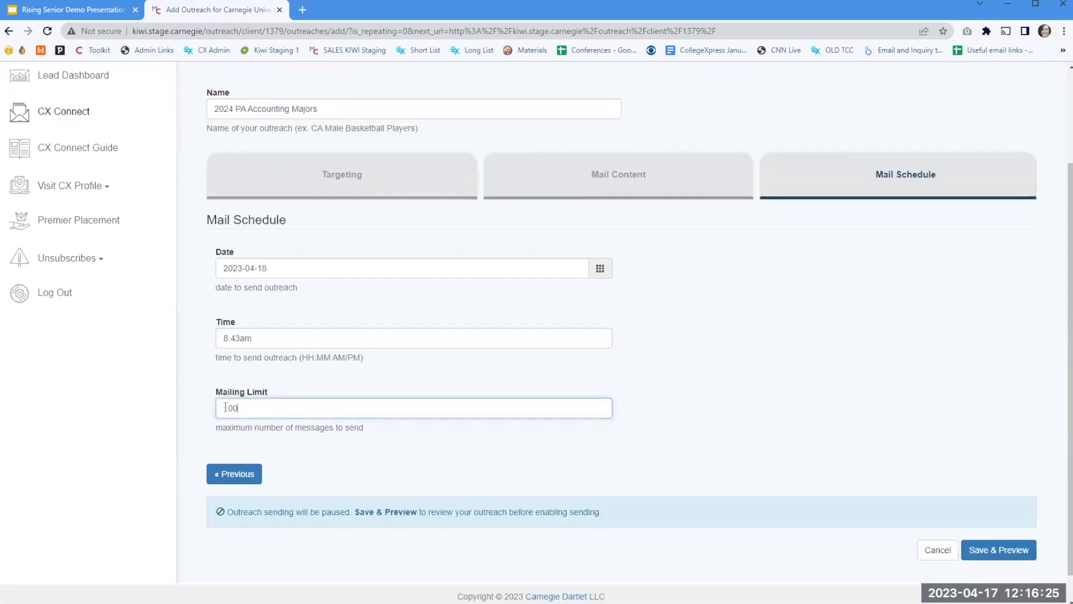
double_click(217, 408)
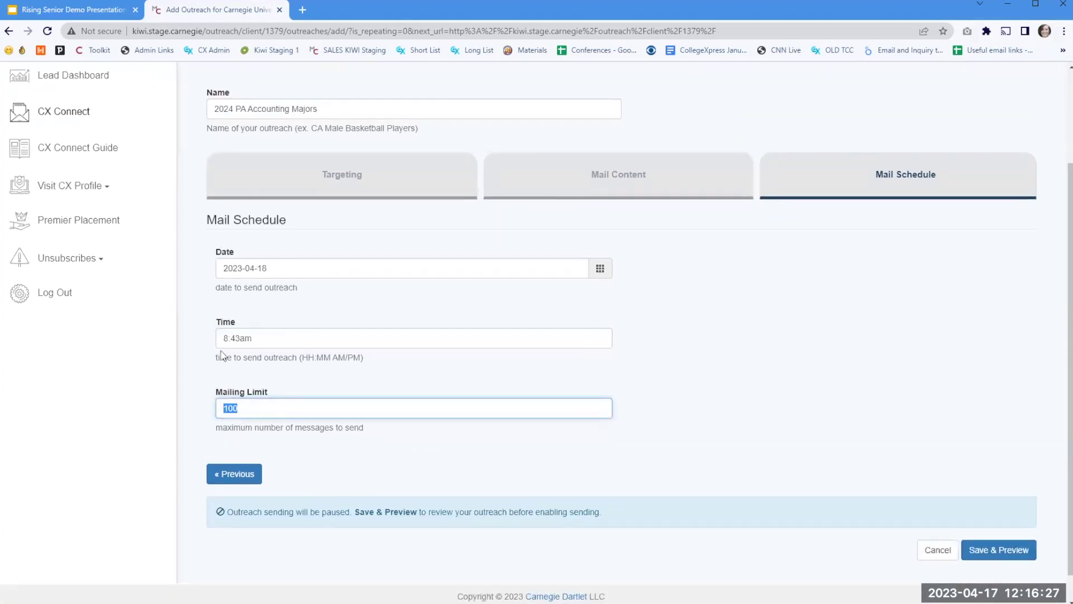
left_click(344, 191)
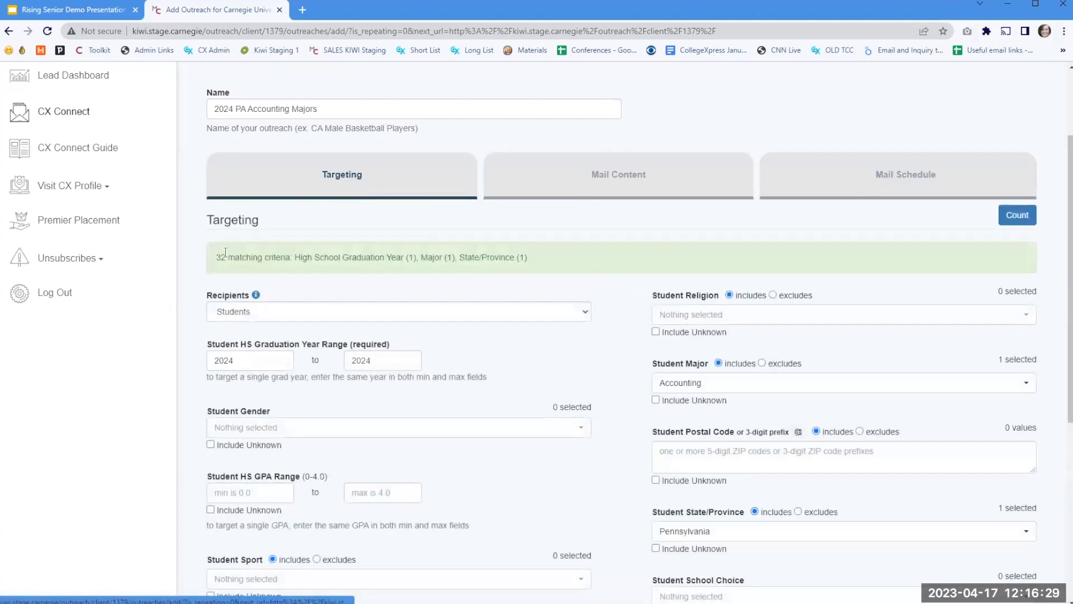
double_click(221, 257)
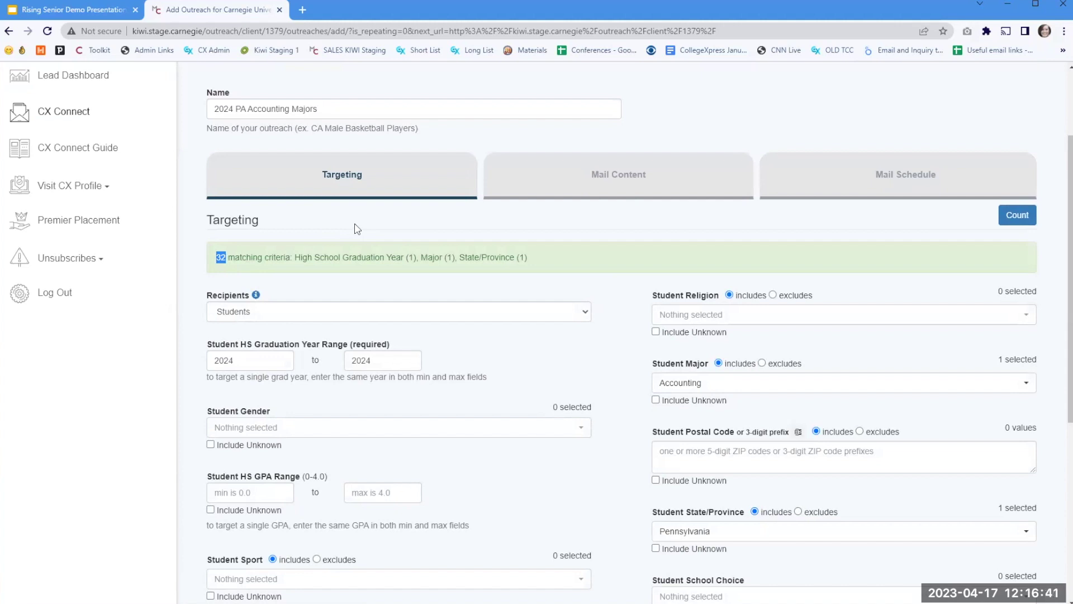
left_click(879, 172)
left_click_drag(249, 414, 212, 419)
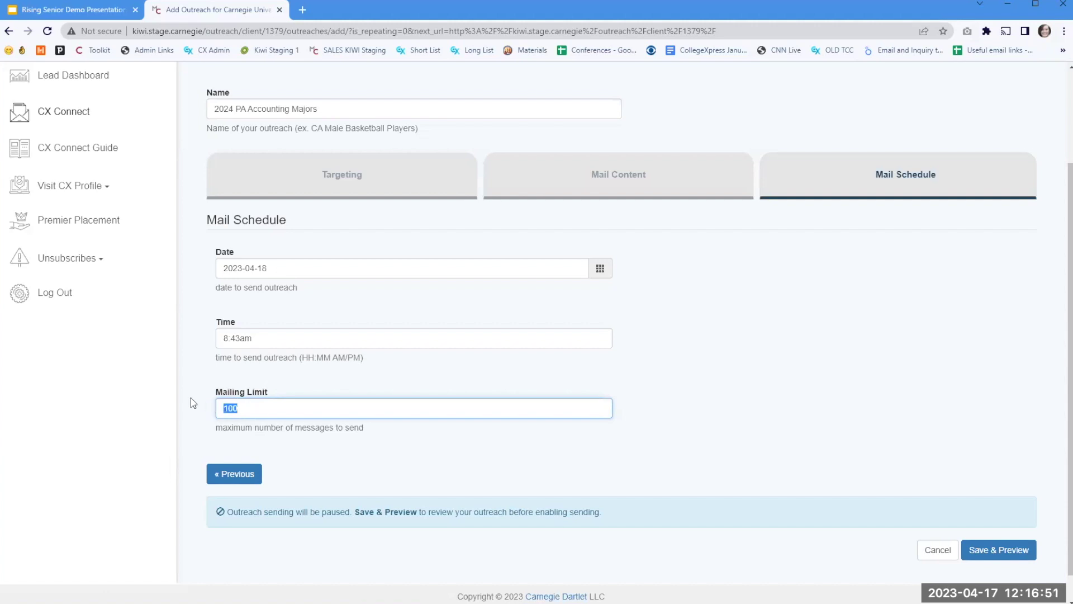
type("10")
Save the 2024 PA Accounting Majors outreach and scroll through its email preview.
scroll(813, 375, "up", 1)
scroll(699, 397, "down", 1)
left_click(993, 550)
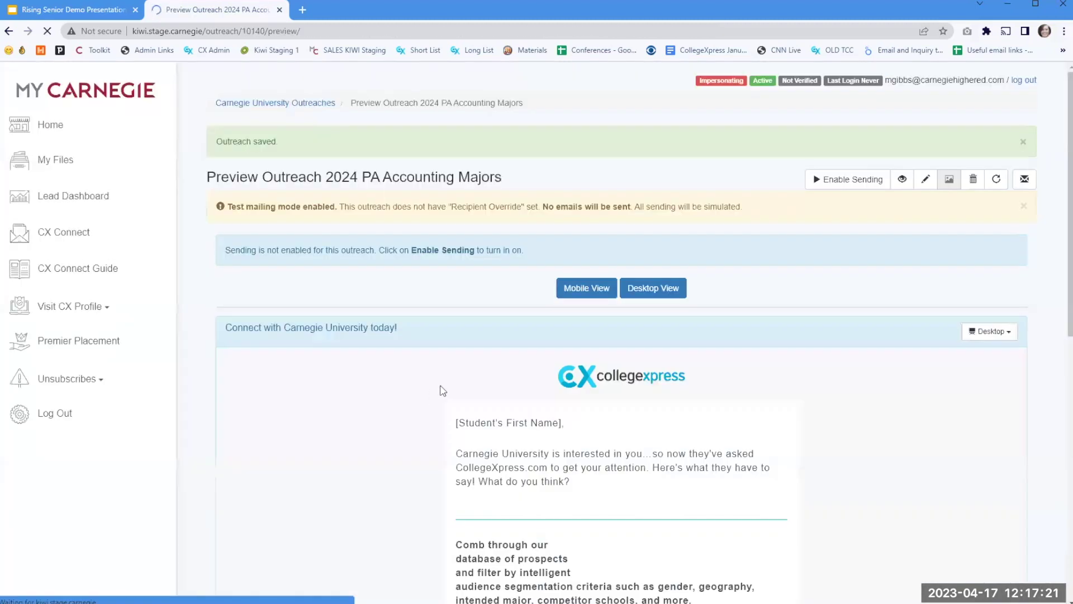
scroll(263, 229, "down", 2)
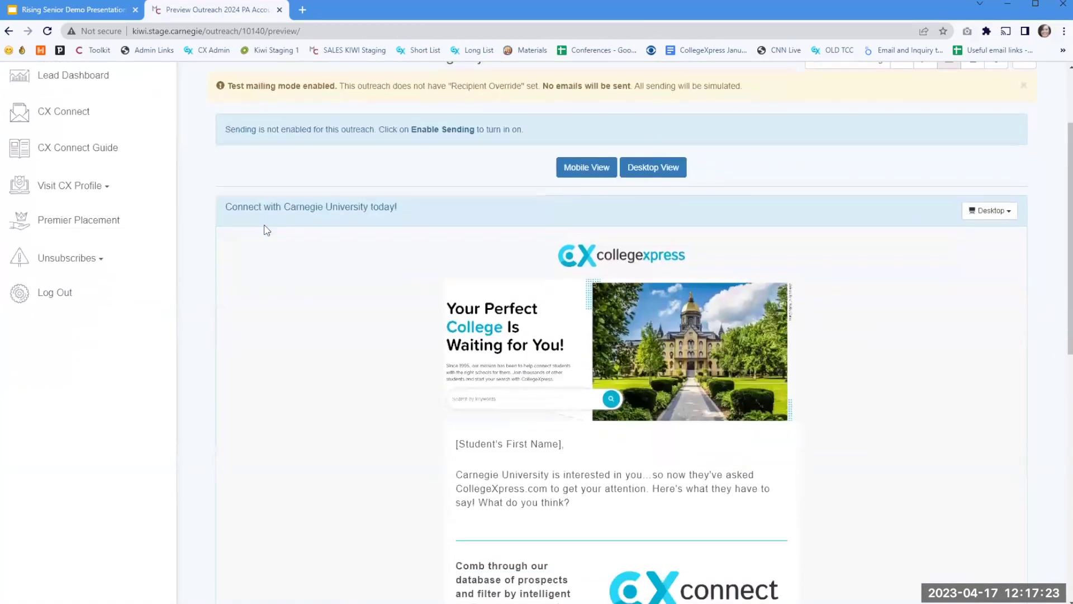
scroll(266, 229, "down", 2)
scroll(302, 198, "down", 3)
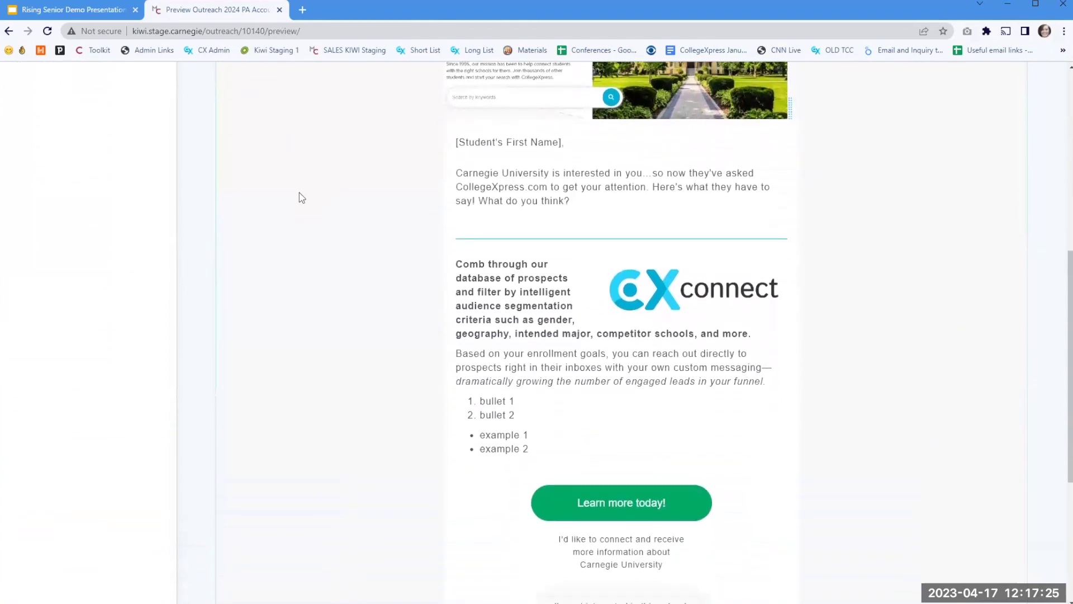
scroll(302, 198, "down", 2)
scroll(299, 198, "down", 2)
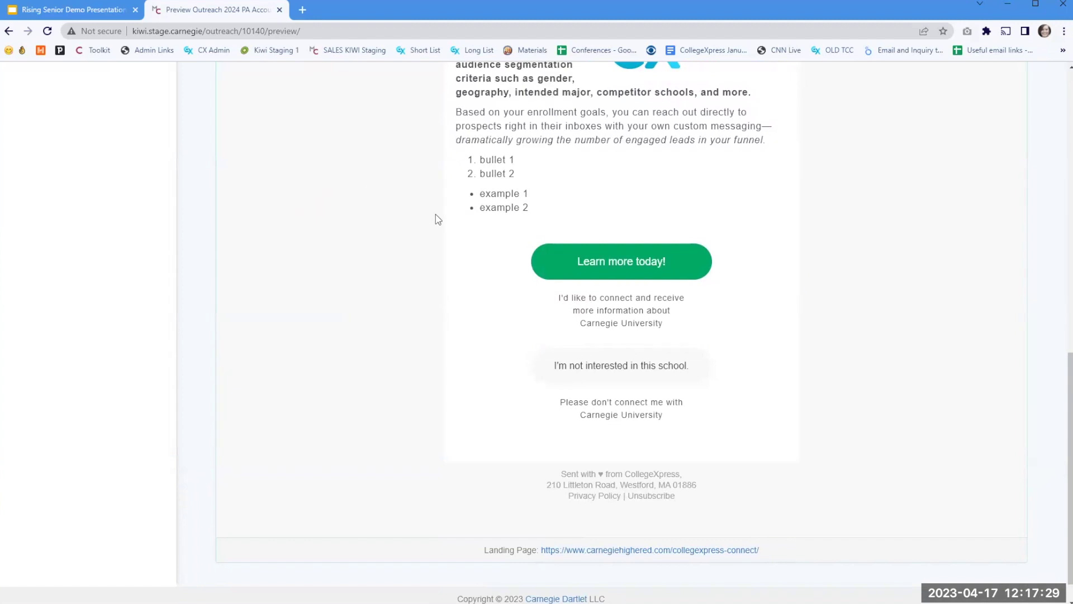
scroll(438, 218, "up", 3)
scroll(437, 218, "up", 8)
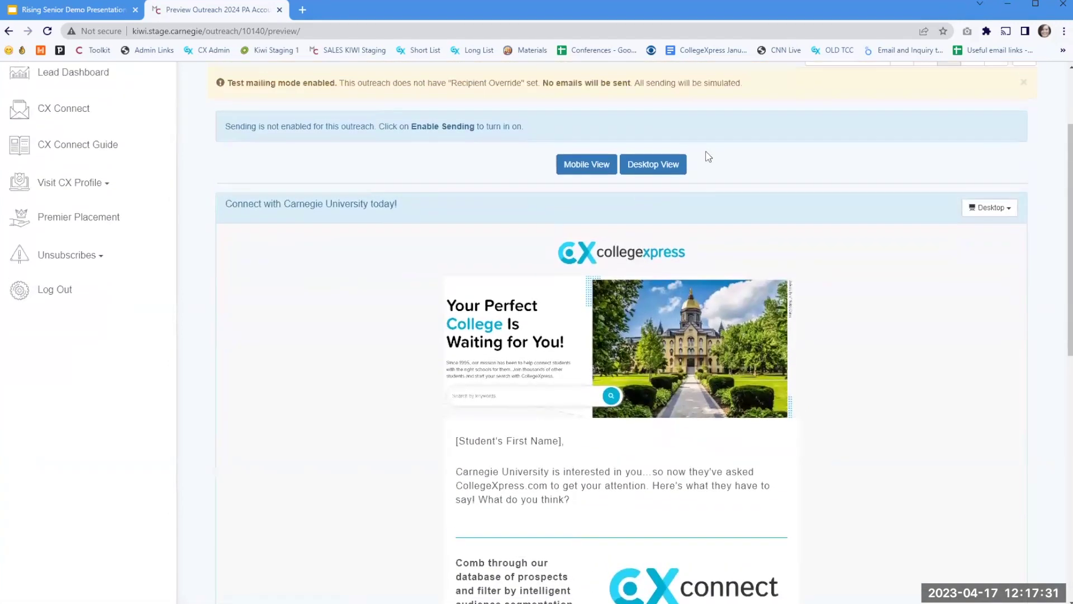
Toggle the preview between Mobile and Desktop View and check the landing page URL.
left_click(587, 167)
left_click(658, 171)
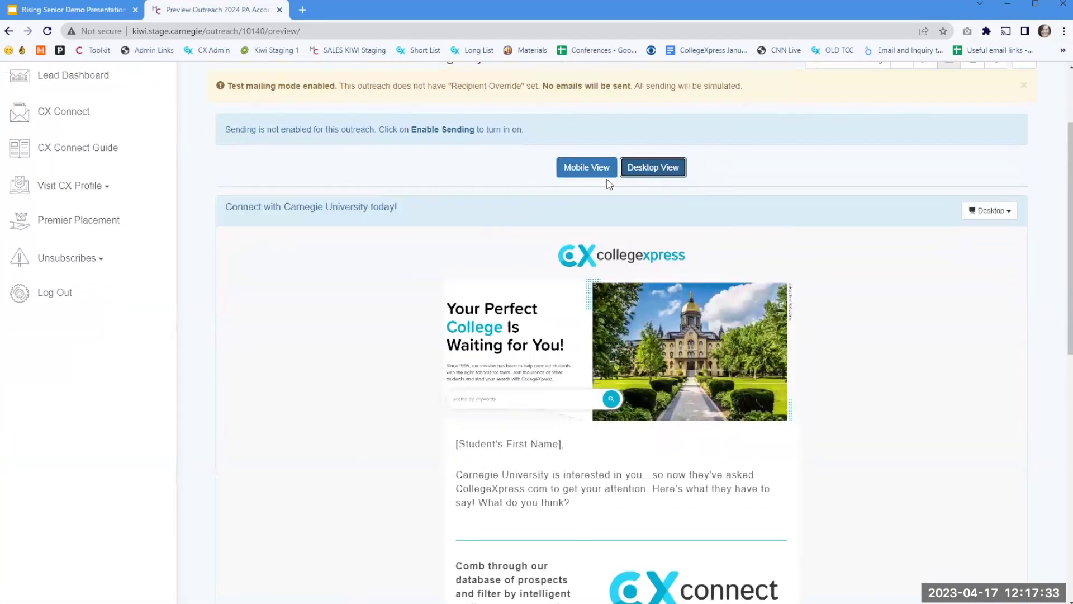
scroll(397, 360, "down", 3)
scroll(397, 362, "down", 7)
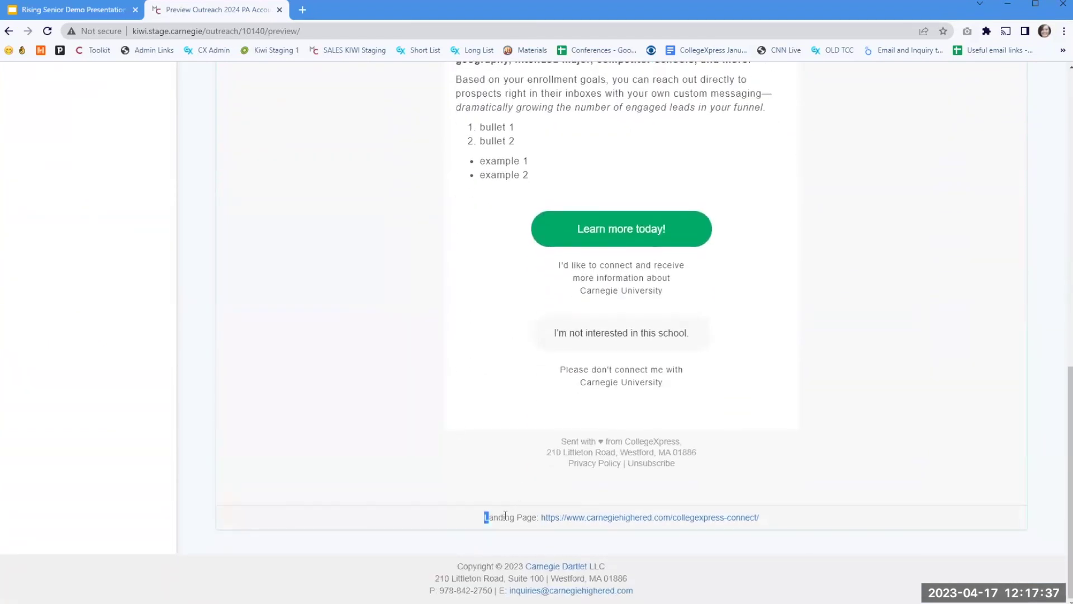
left_click_drag(485, 514, 545, 517)
left_click_drag(759, 518, 550, 535)
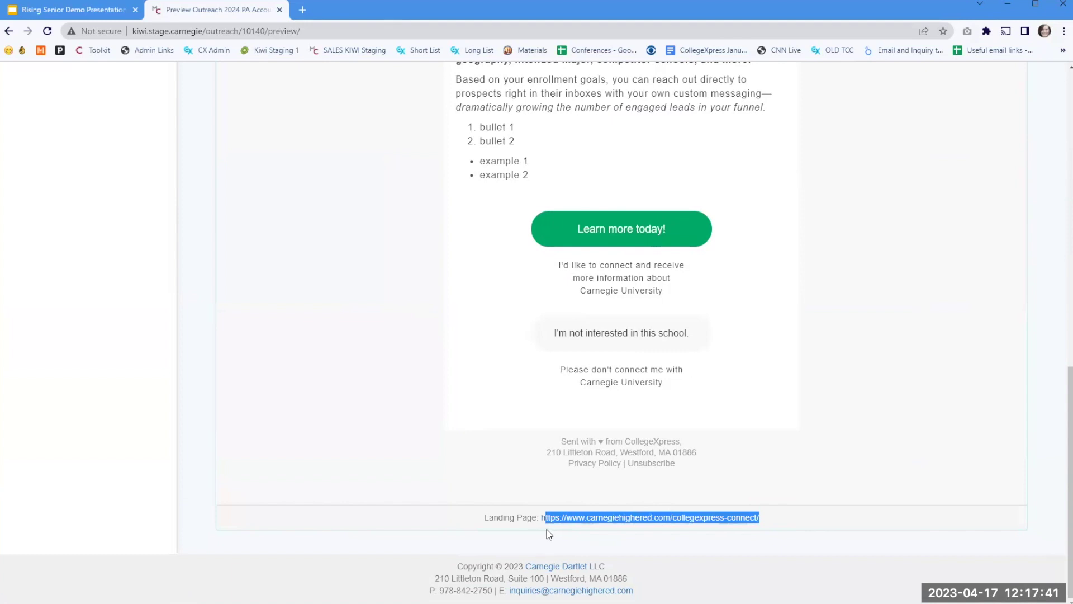
scroll(843, 372, "up", 1)
scroll(843, 373, "up", 10)
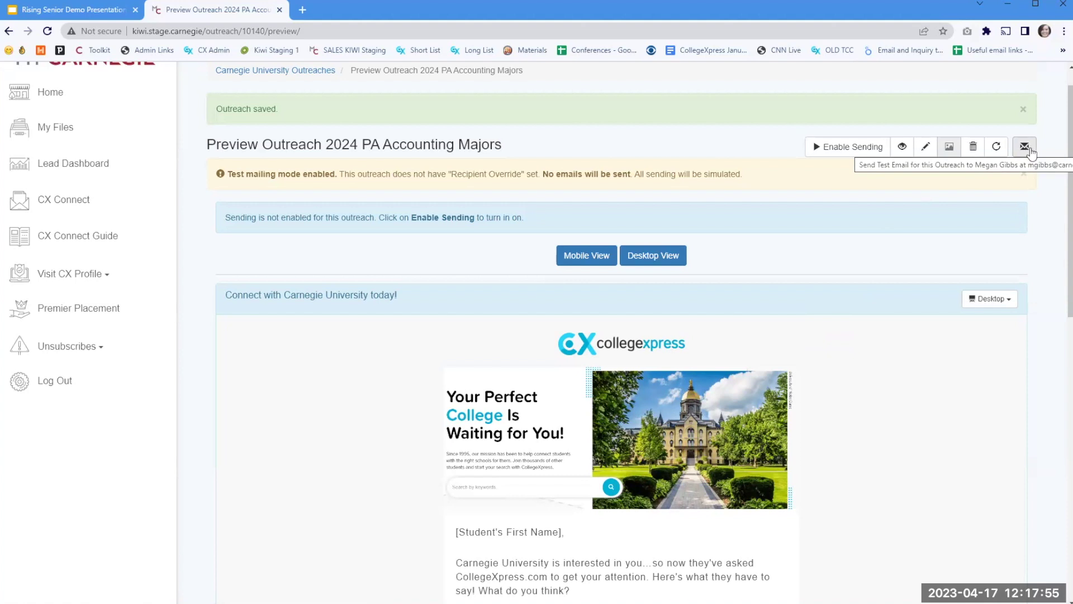
Send a test copy, enable sending, and return to the Carnegie University Outreaches list.
left_click(1026, 152)
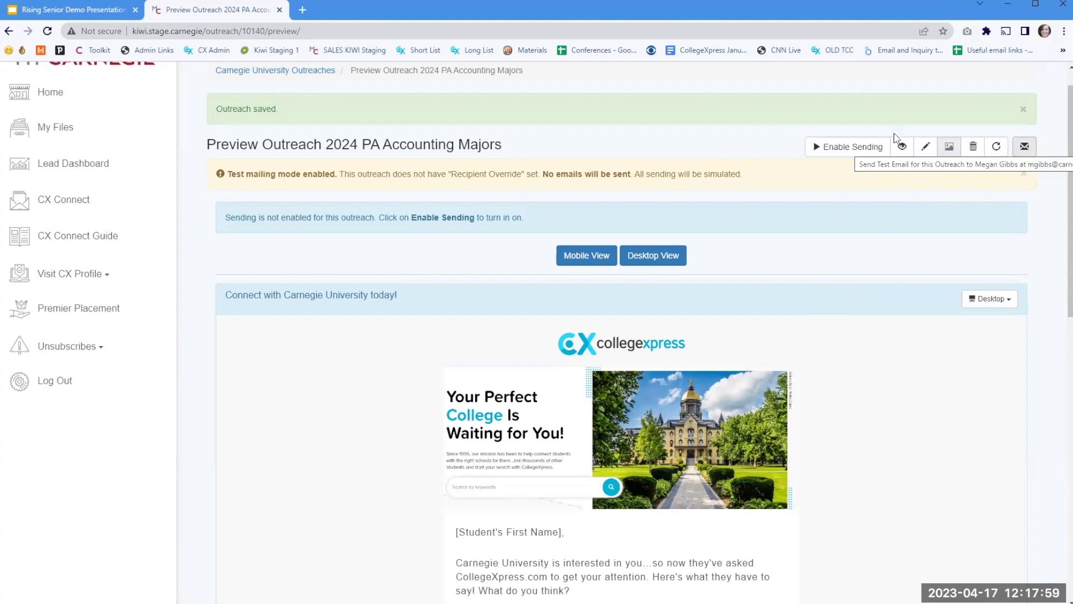
left_click(864, 144)
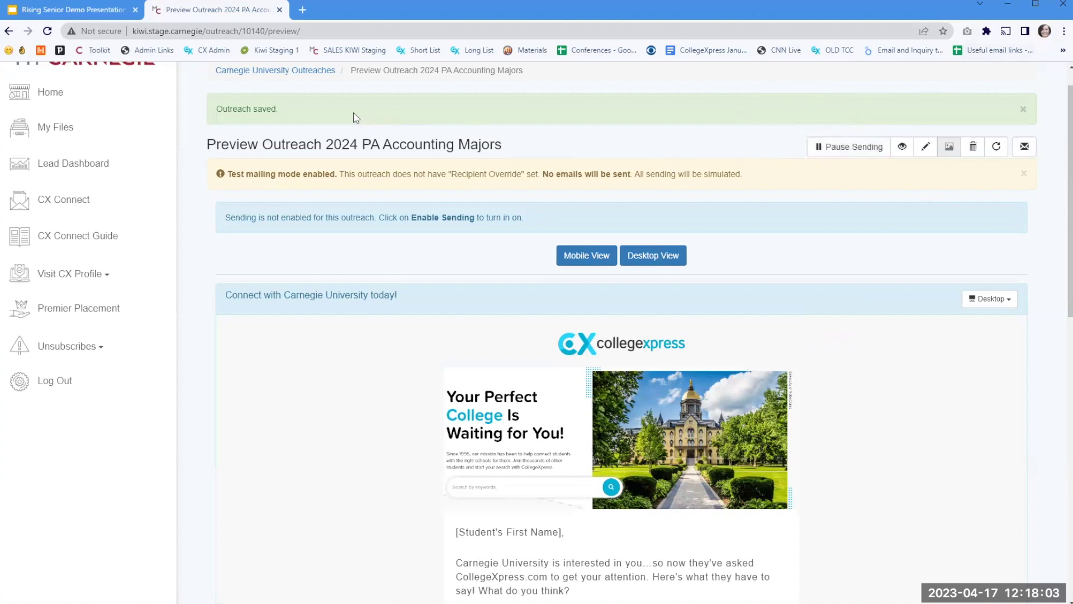
scroll(391, 203, "up", 1)
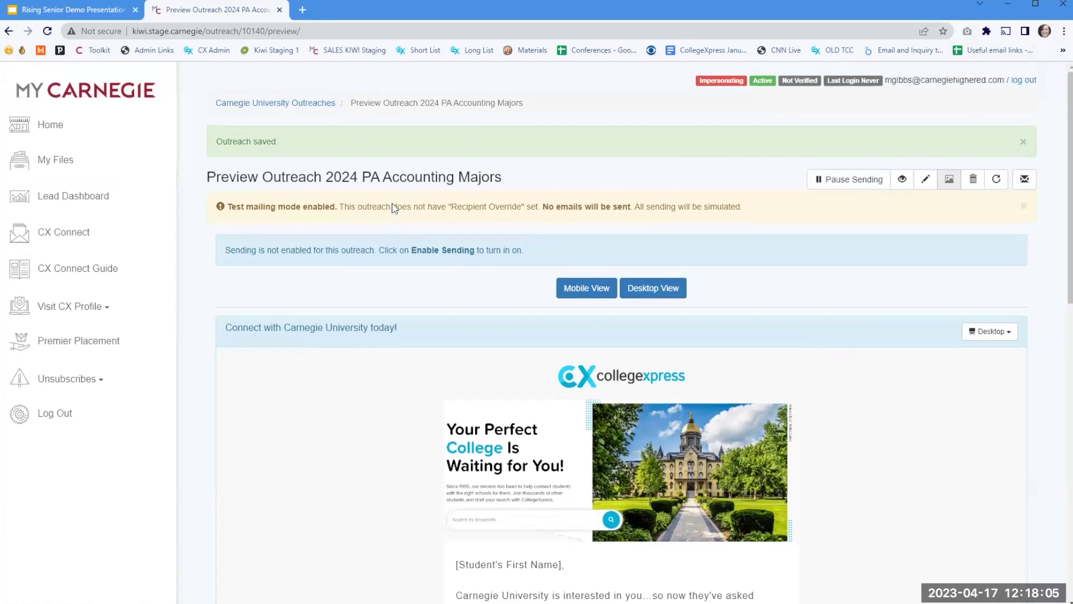
left_click(286, 106)
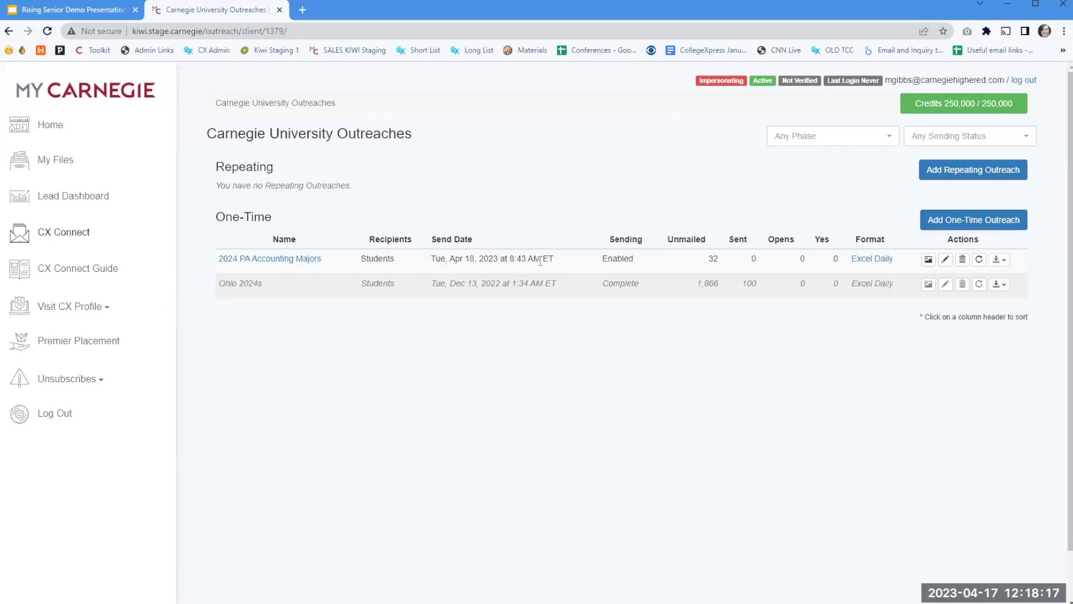
double_click(713, 259)
left_click(631, 371)
left_click_drag(686, 295, 743, 289)
left_click(762, 334)
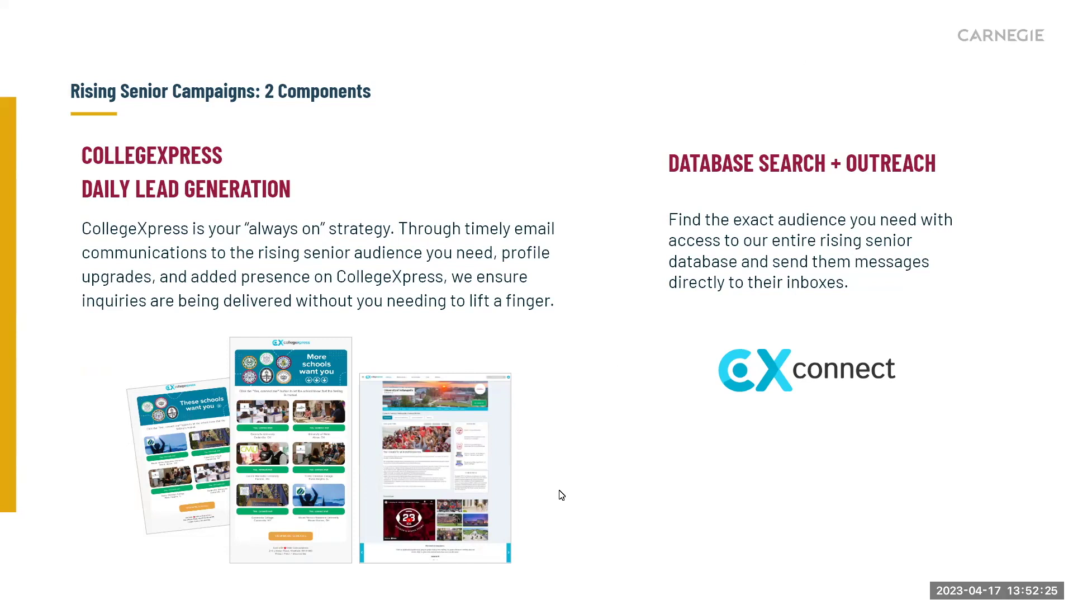
Advance the presentation to The Rising Senior BOOST slide.
key("Right")
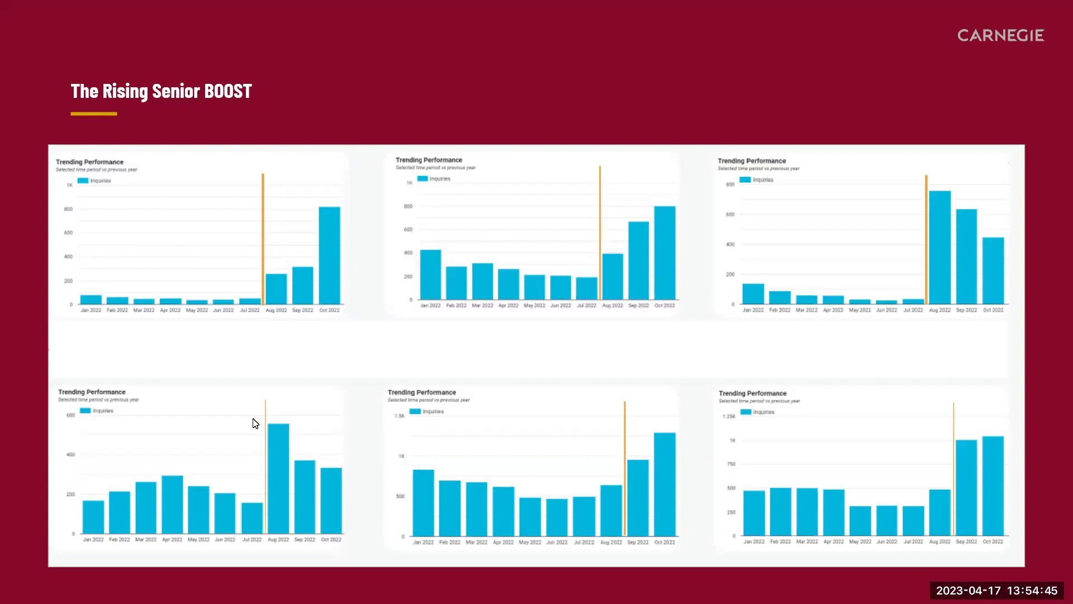
Advance the slideshow to The Challenges / The Solutions slide.
key("Right")
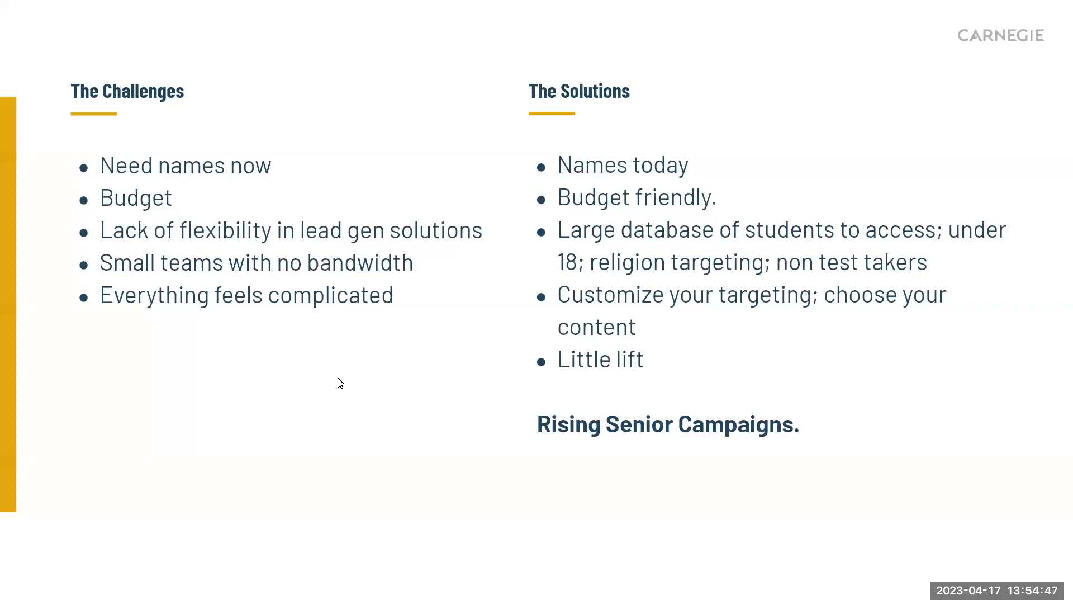